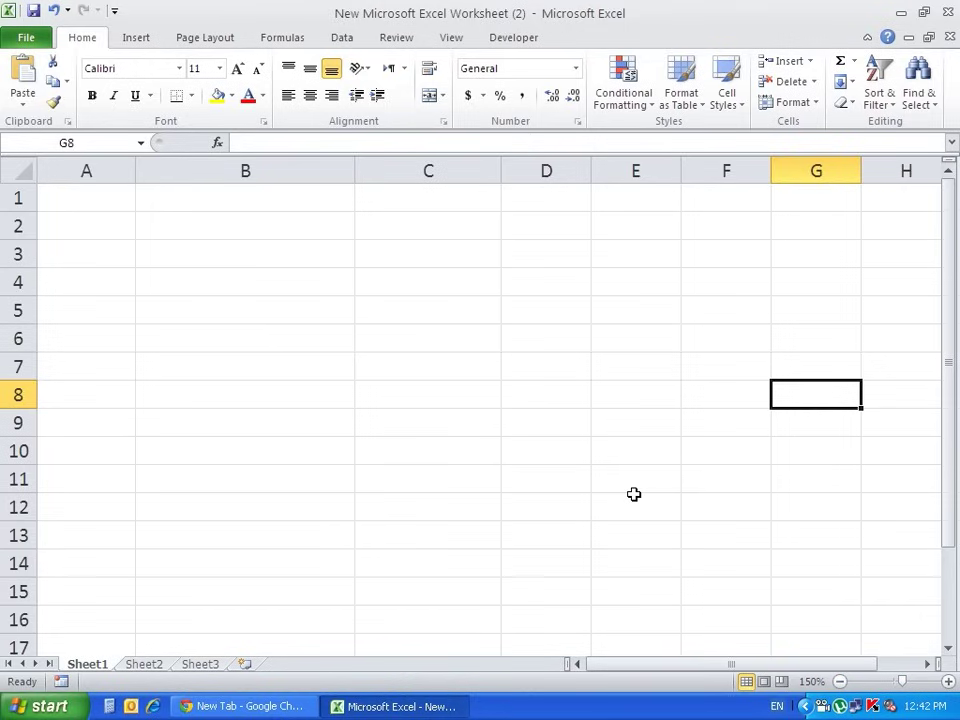
# Enter the header 'Date' in cell A1 of Sheet1.
pyautogui.click(106, 206)
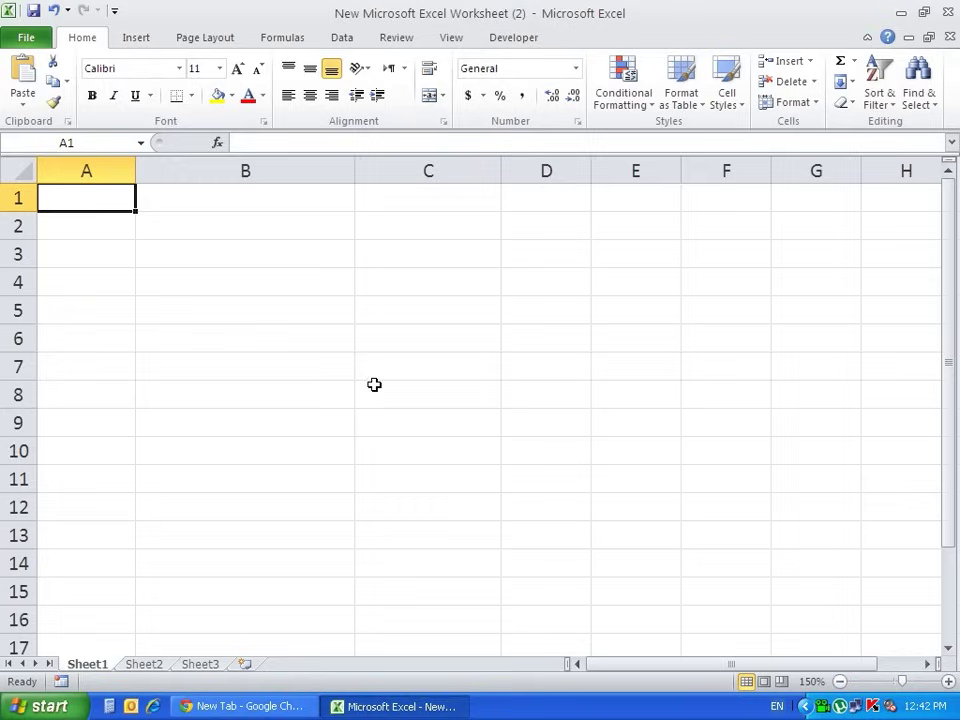
pyautogui.write('Da')
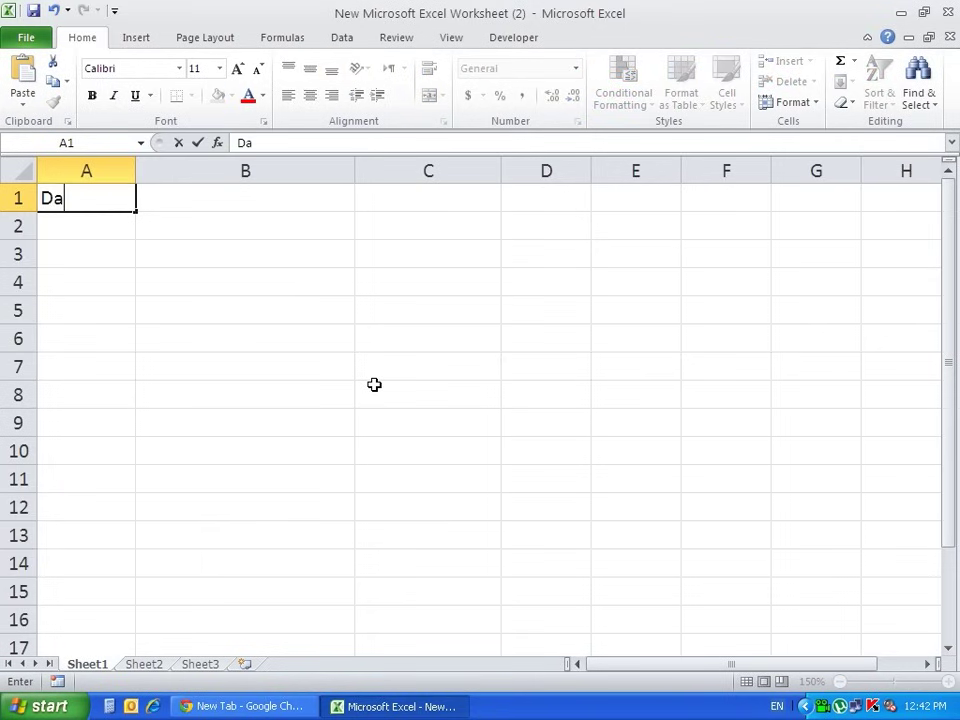
pyautogui.write('te')
pyautogui.press('Return')
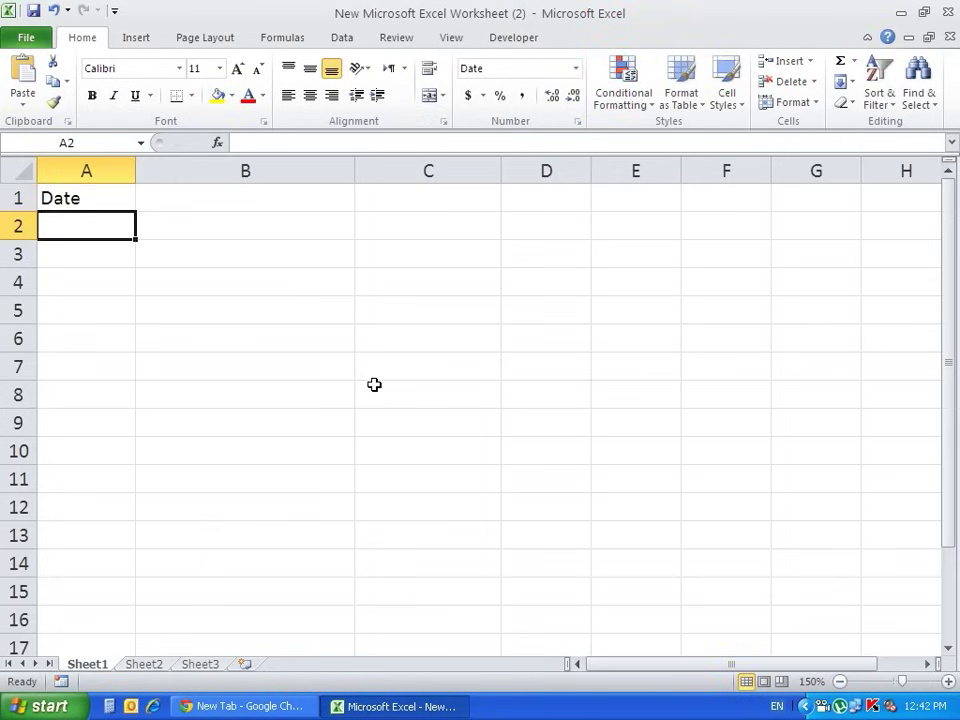
# Give cells A2:A7 the 14-Mar-01 day-month-year date format.
pyautogui.moveTo(75, 231); pyautogui.dragTo(84, 366)
pyautogui.rightClick(85, 367)
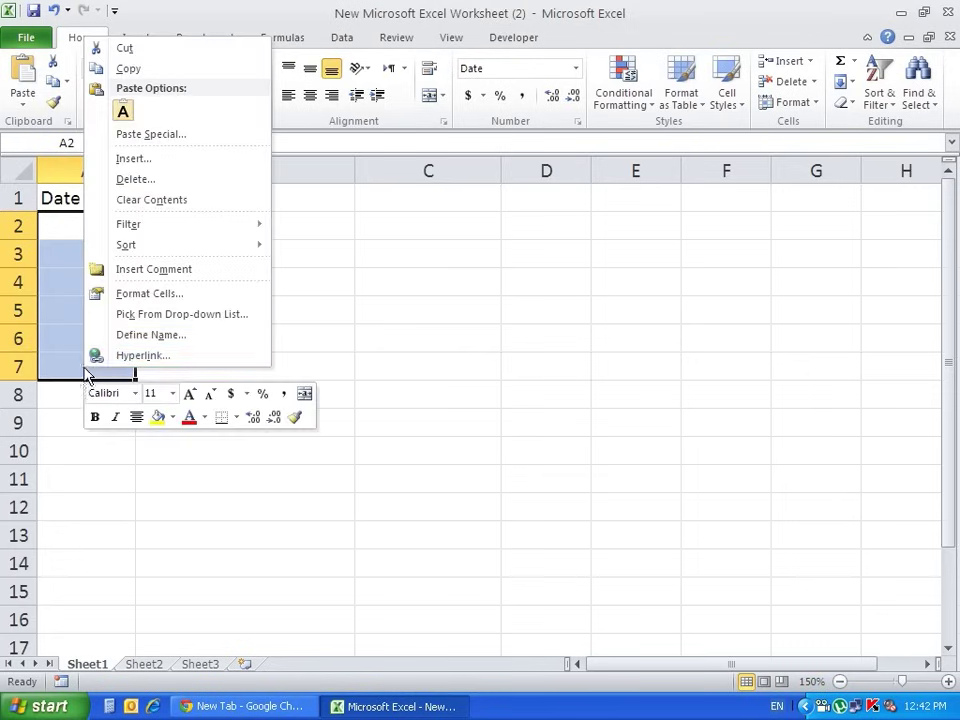
pyautogui.click(139, 295)
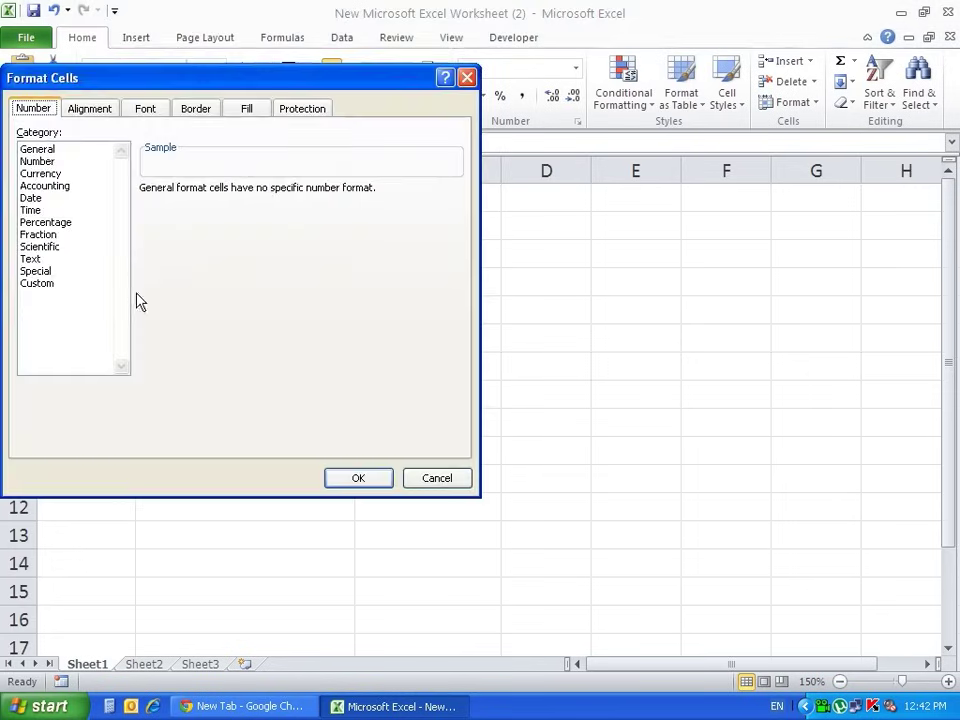
pyautogui.click(44, 199)
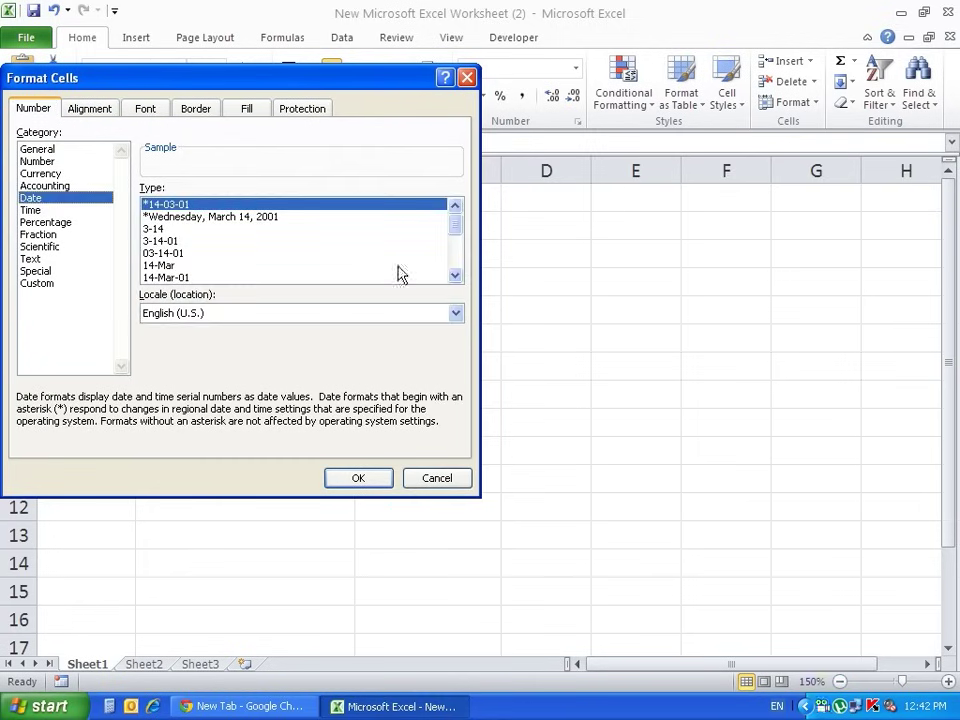
pyautogui.click(170, 278)
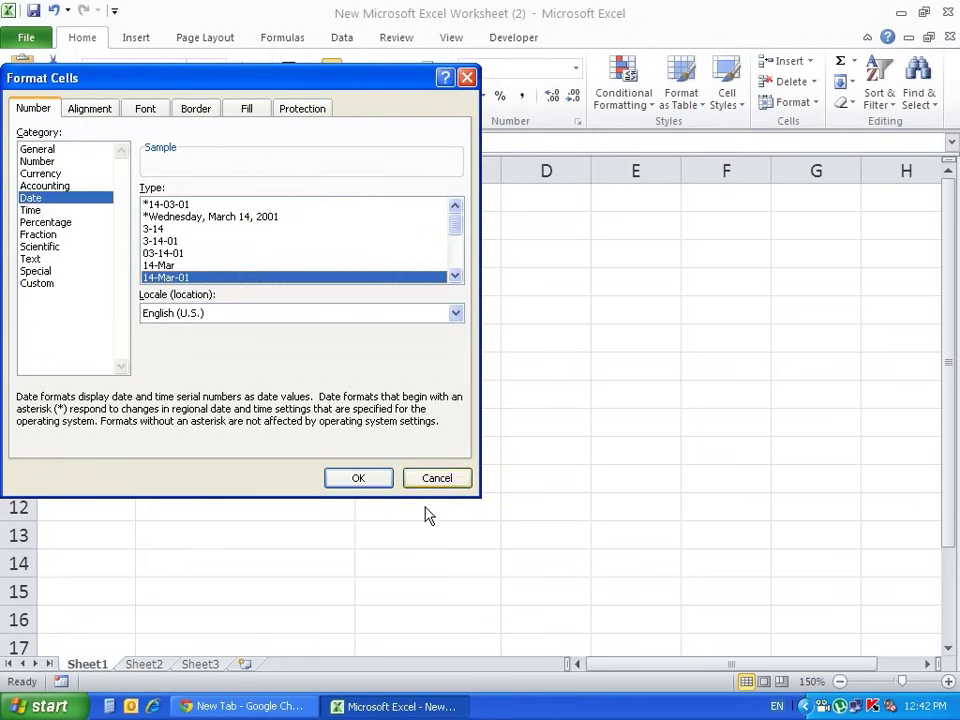
pyautogui.click(362, 478)
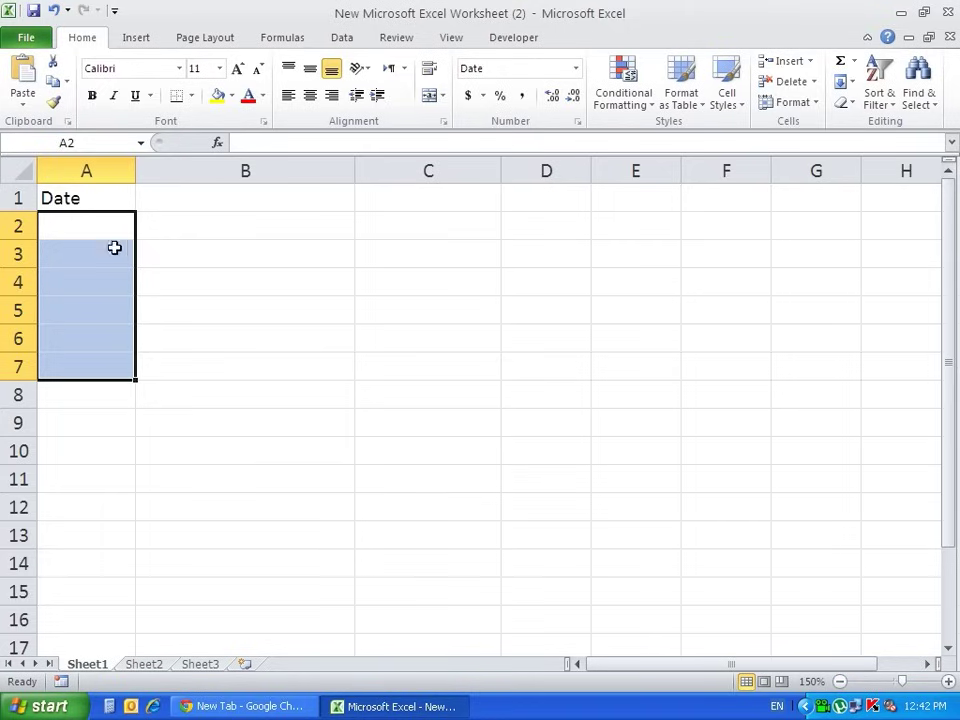
# Enter the dates 11-Jan-12, 24-Aug-12, 3-Oct-11 and 1-Feb-13 into A2:A5.
pyautogui.click(86, 226)
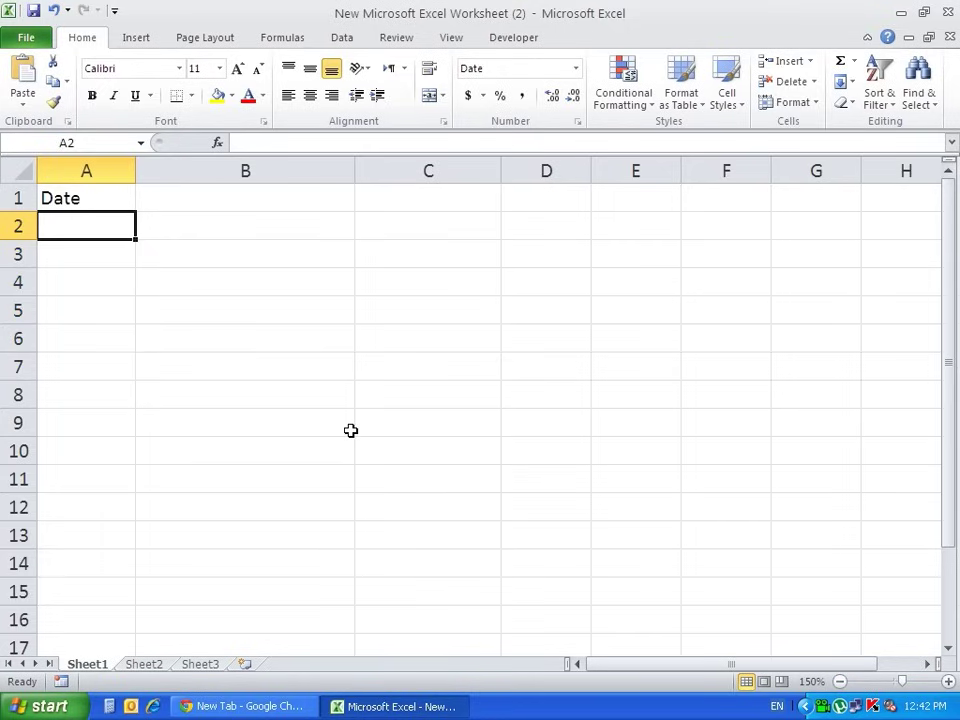
pyautogui.write('11-01')
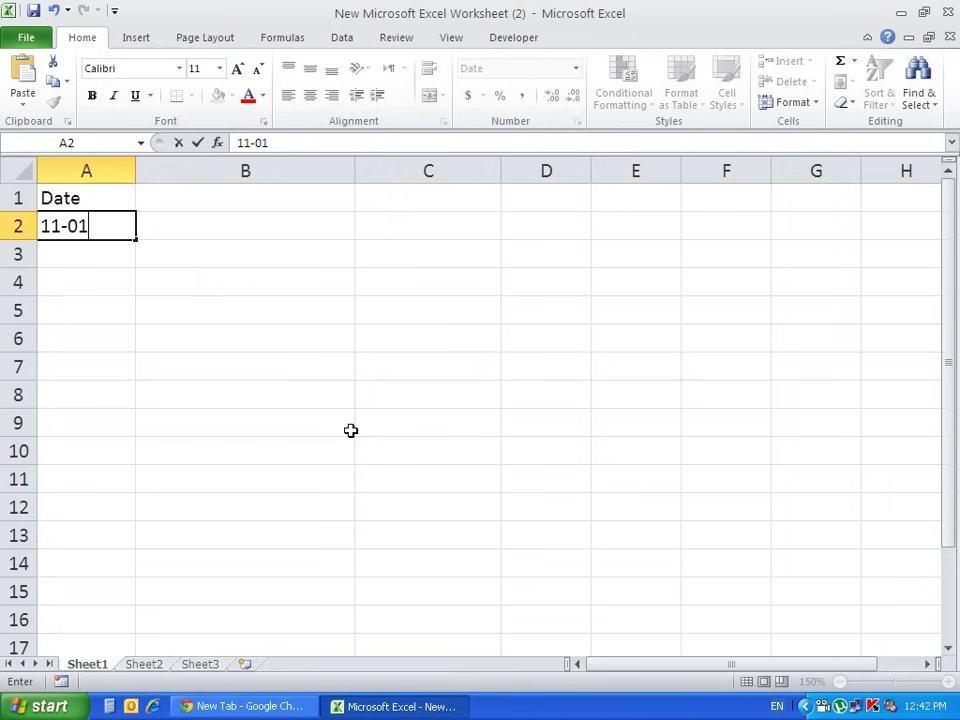
pyautogui.write('-2012')
pyautogui.press('Return')
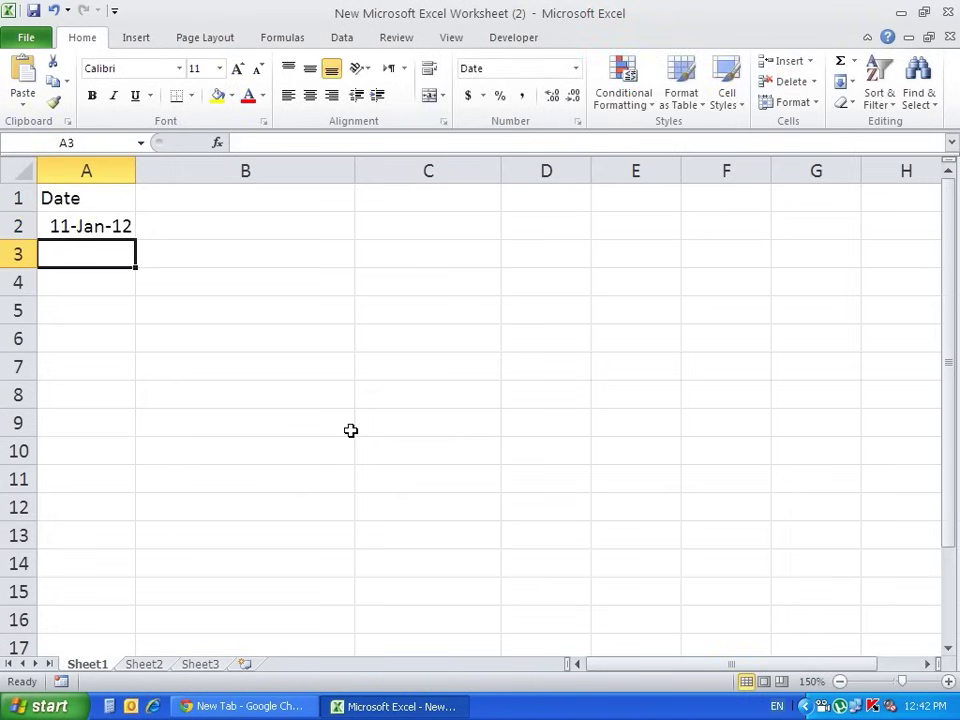
pyautogui.write('24-0')
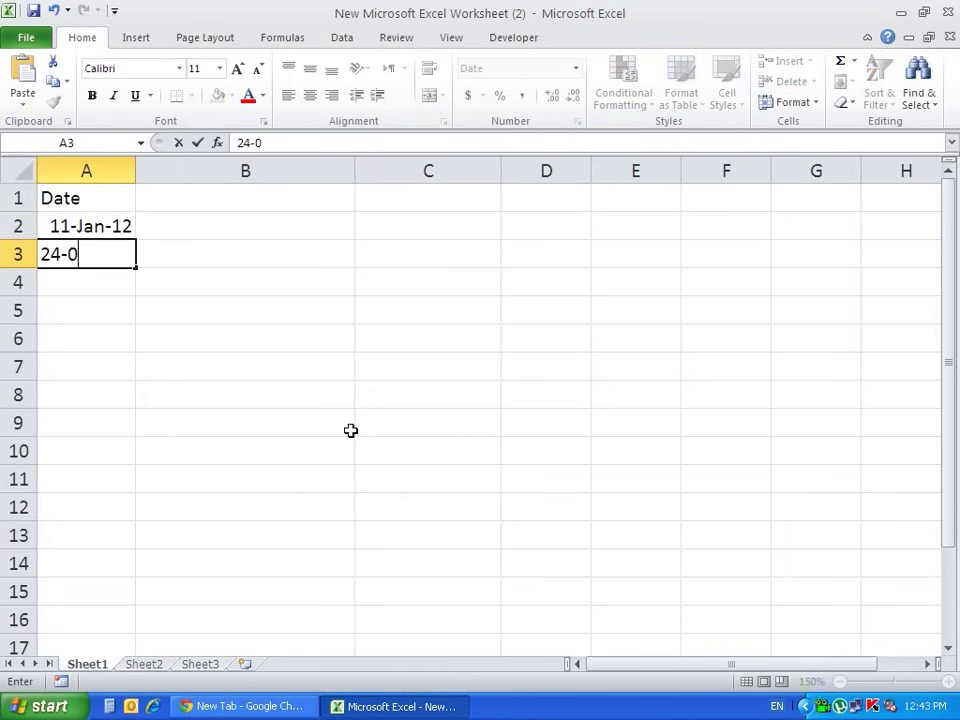
pyautogui.write('8-2012')
pyautogui.press('Return')
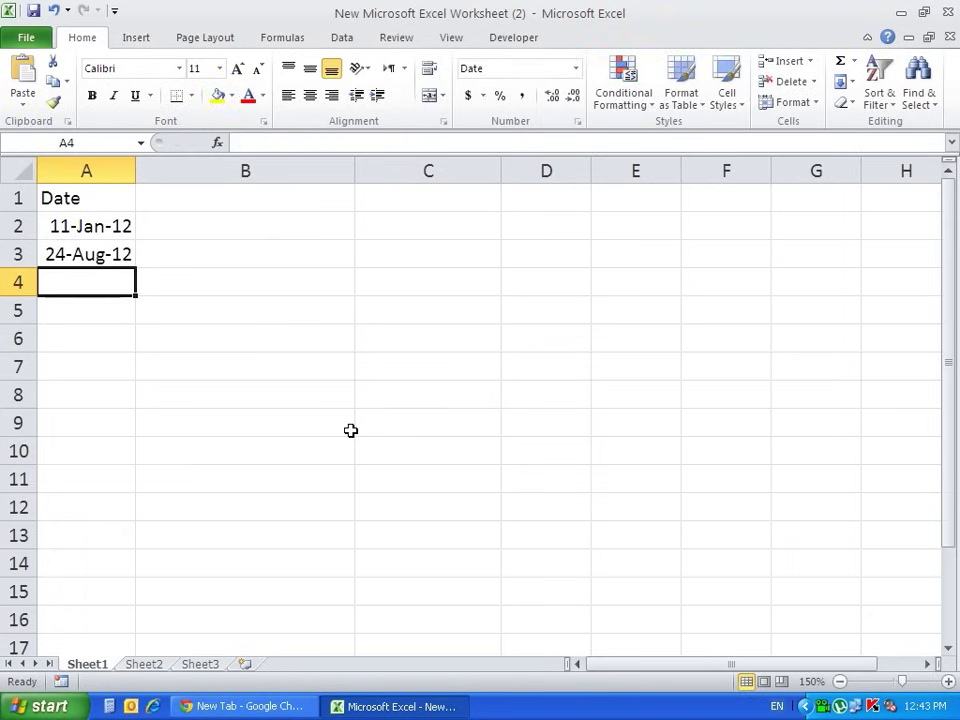
pyautogui.write('03-')
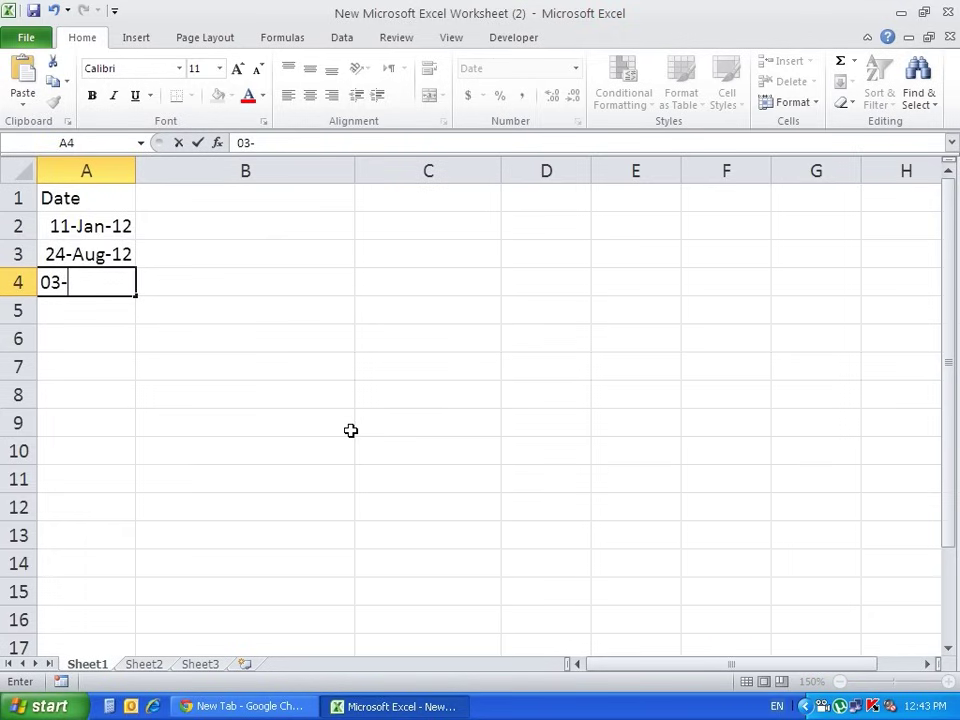
pyautogui.write('10-')
pyautogui.write('2011')
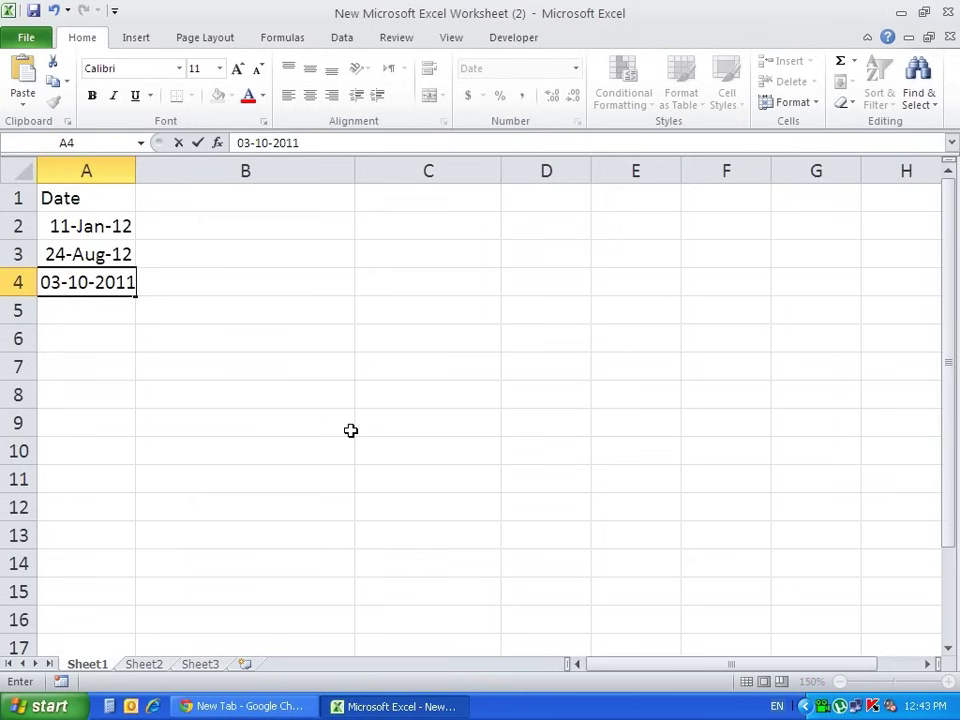
pyautogui.press('Return')
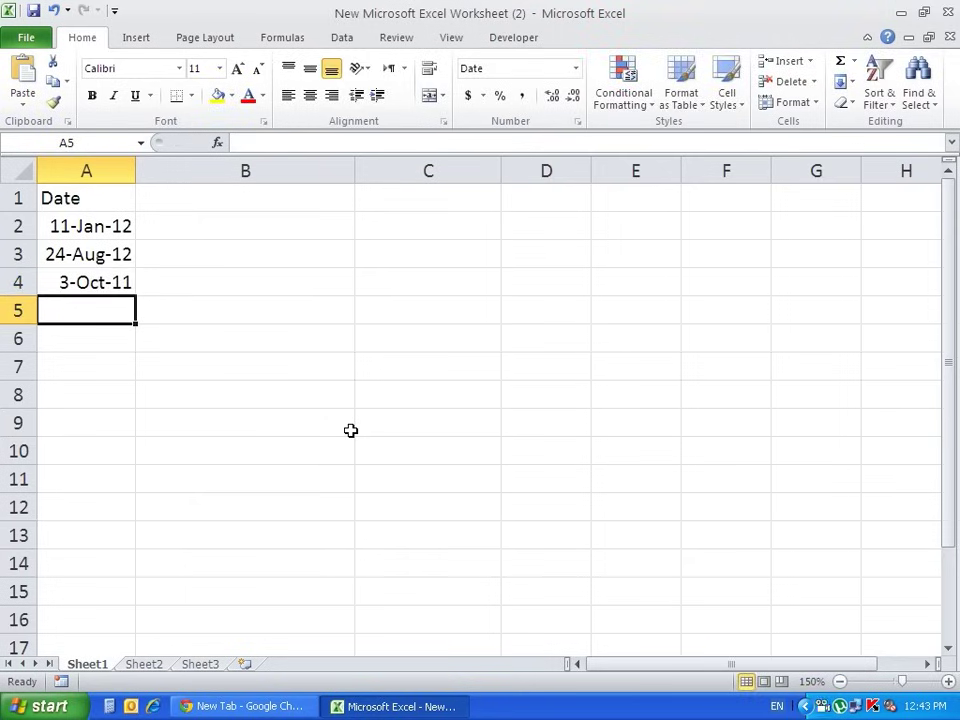
pyautogui.write('01-02')
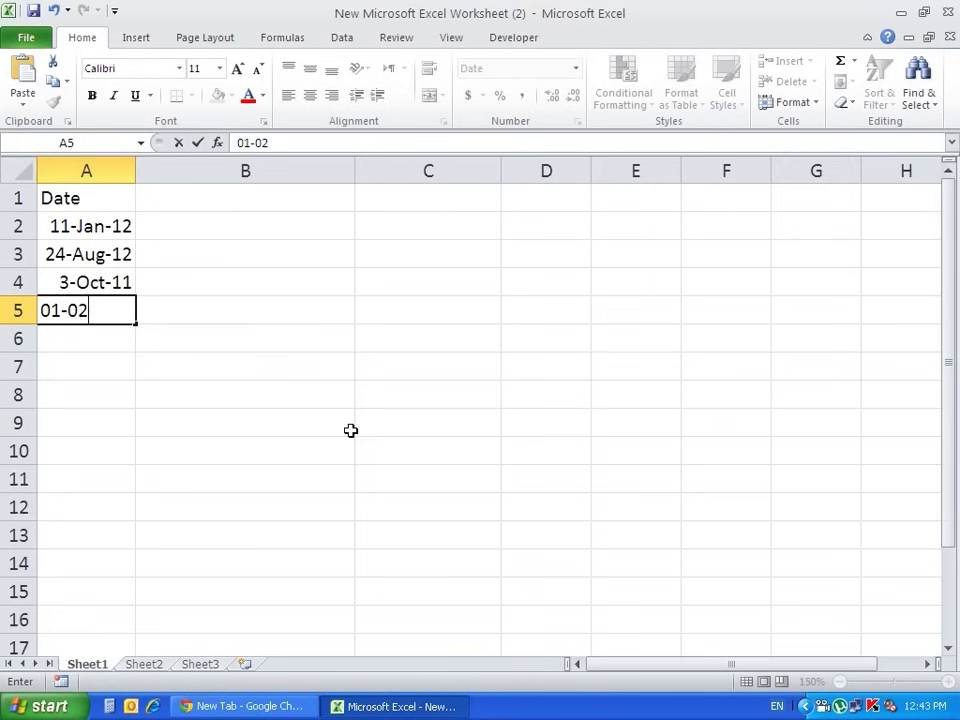
pyautogui.write('-2013')
pyautogui.press('Return')
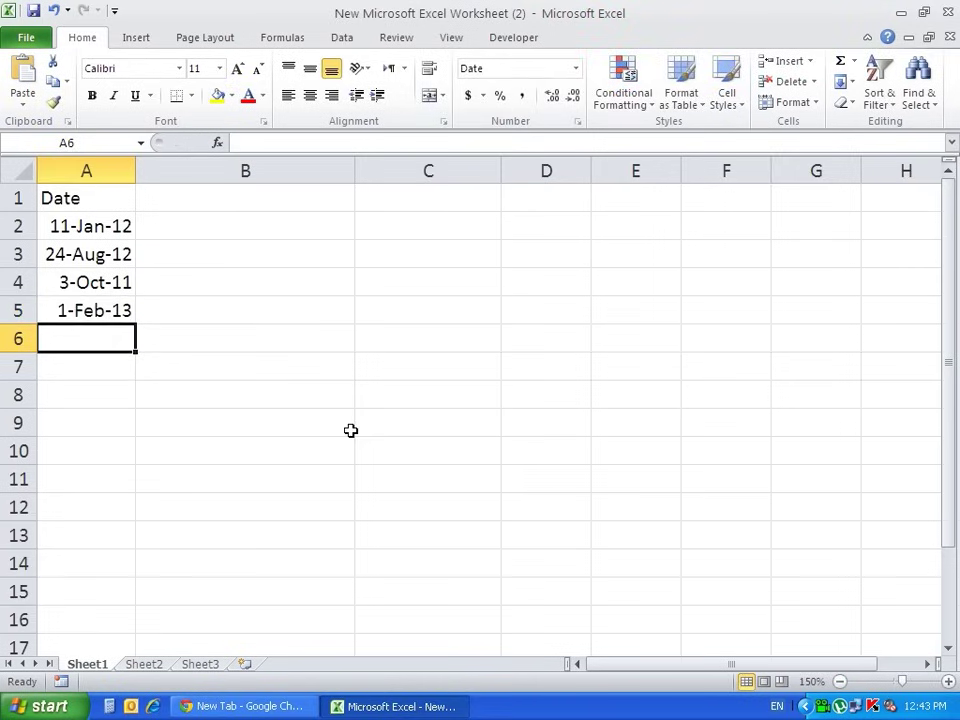
pyautogui.moveTo(103, 228); pyautogui.dragTo(103, 304)
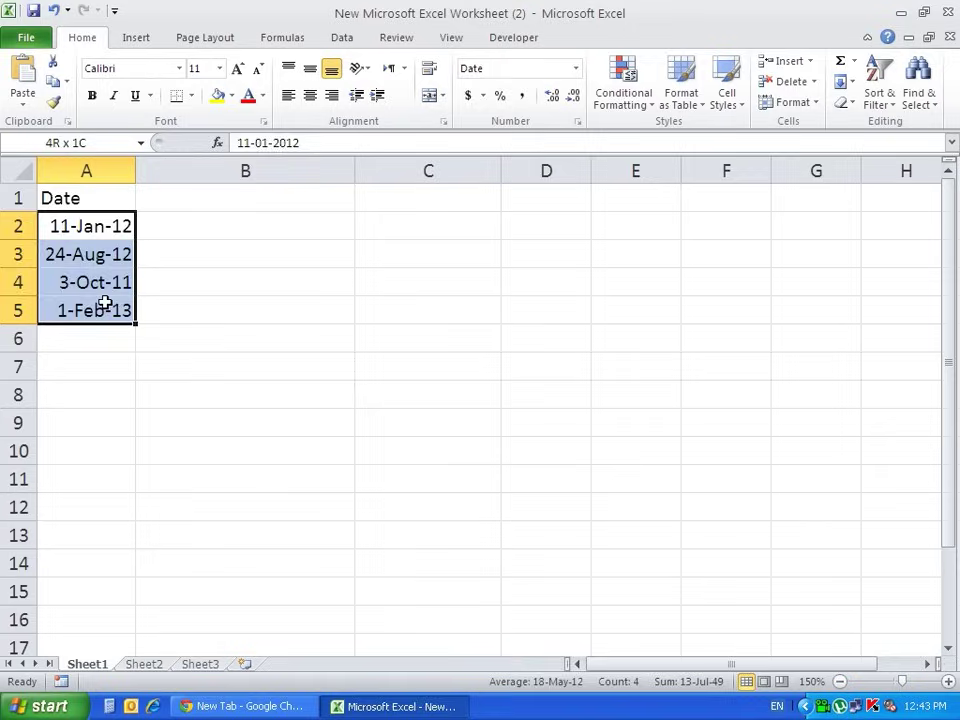
pyautogui.click(120, 418)
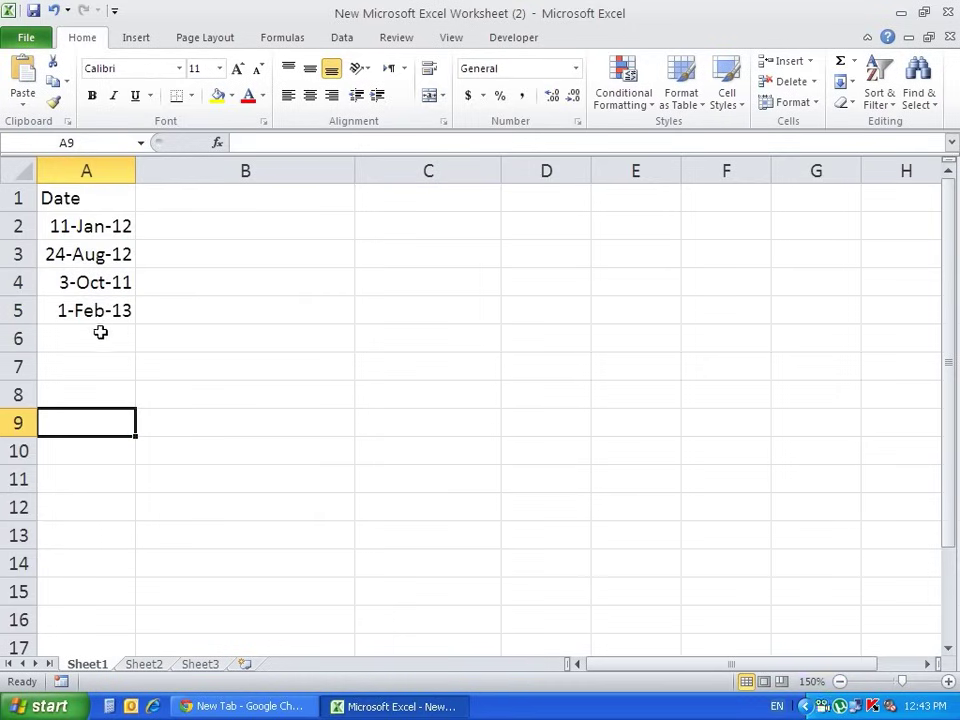
# Put the header 'No. of Days up to today' in cell B1.
pyautogui.click(210, 215)
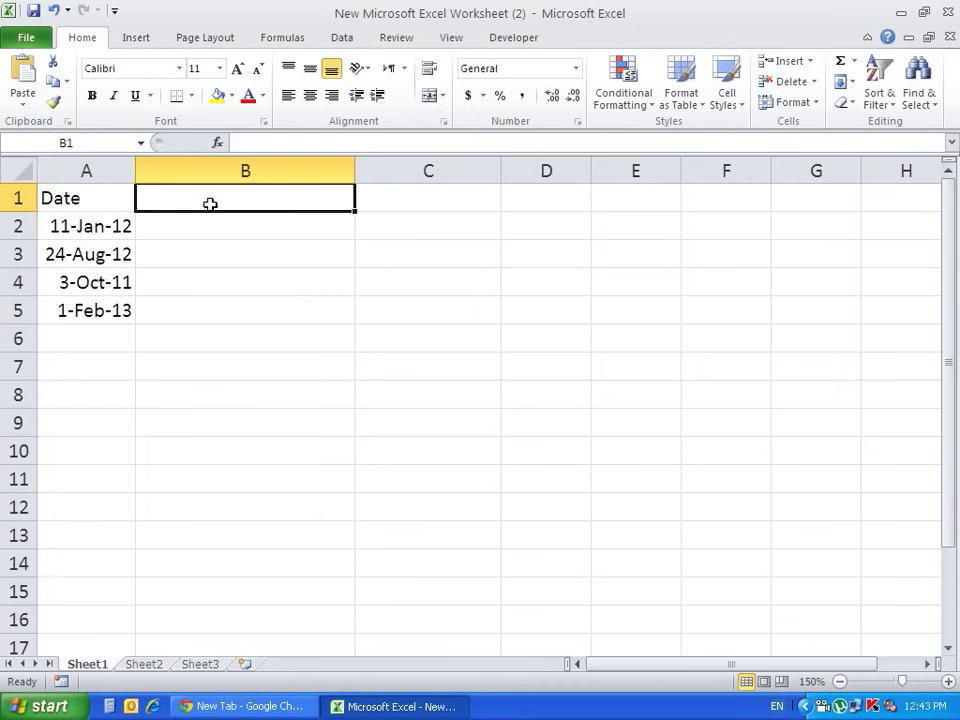
pyautogui.write('No')
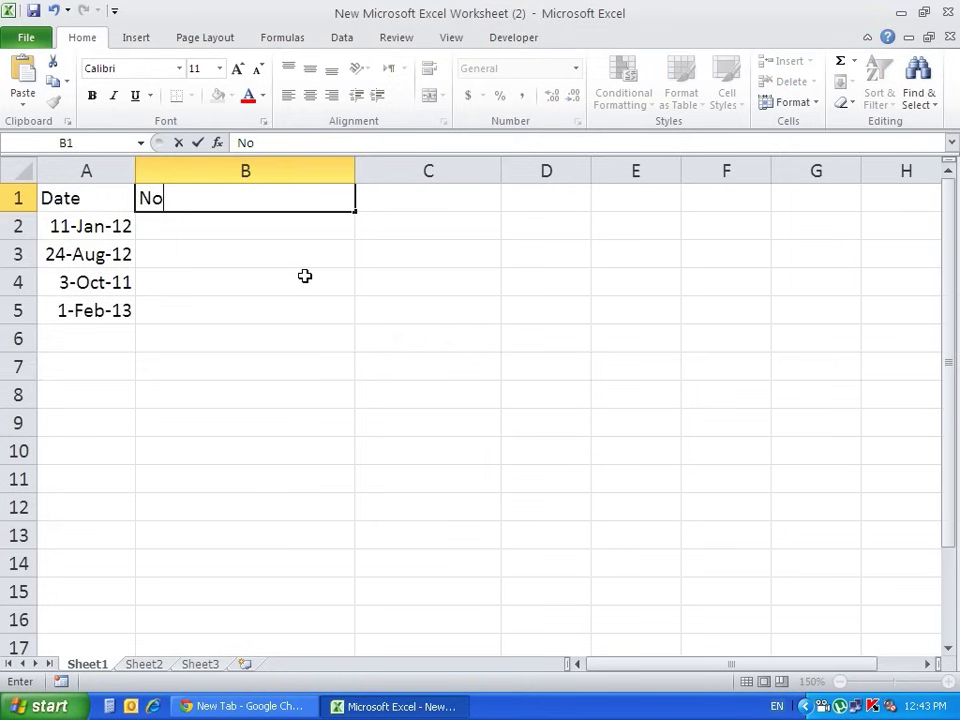
pyautogui.write('. of Days ')
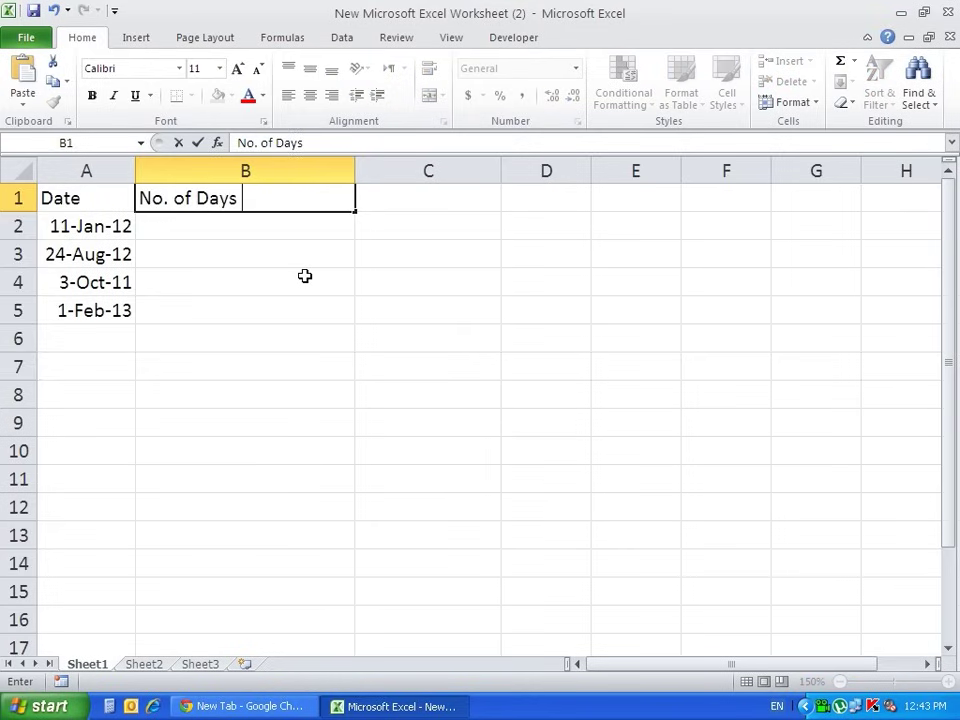
pyautogui.write('up to')
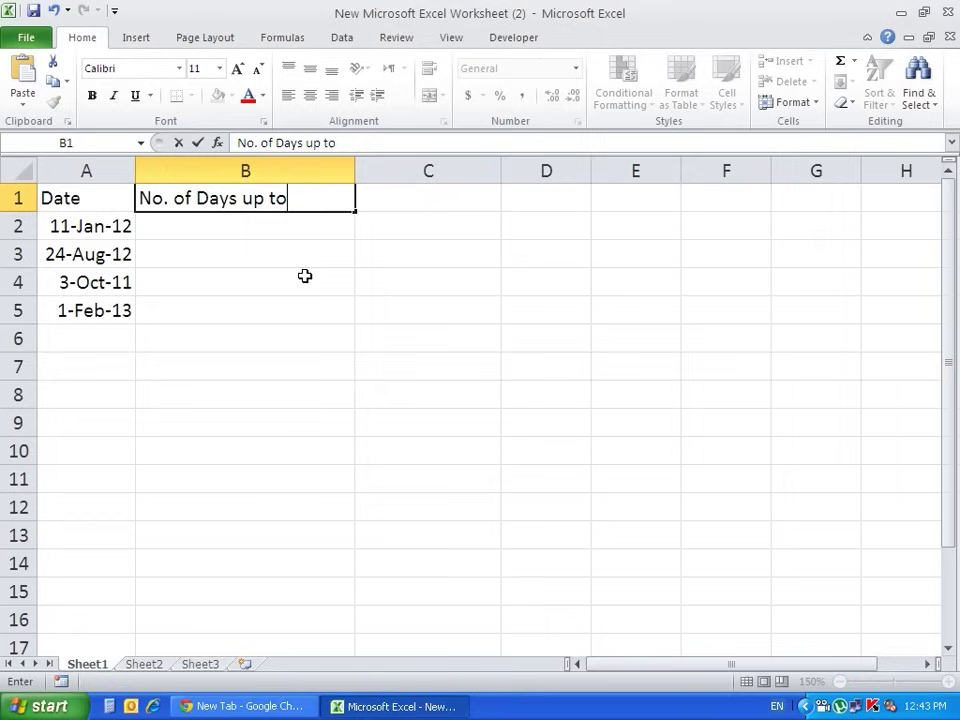
pyautogui.write(' do')
pyautogui.press('BackSpace')
pyautogui.write('today')
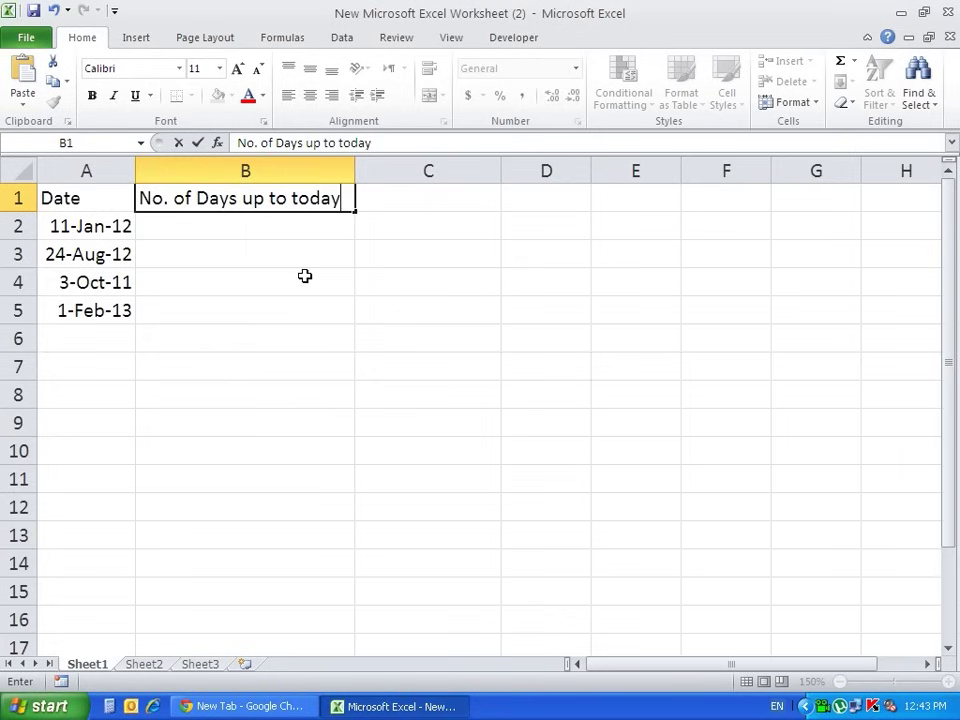
pyautogui.press('Return')
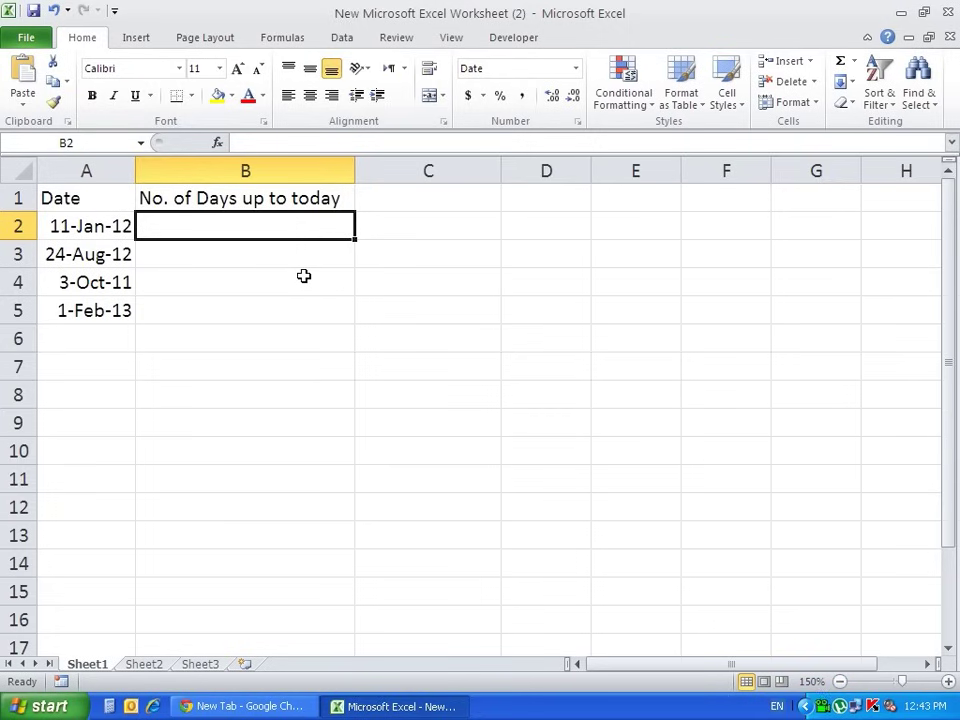
# Format cells B2:B5 as Number with 0 decimal places.
pyautogui.moveTo(238, 225); pyautogui.dragTo(251, 311)
pyautogui.rightClick(251, 311)
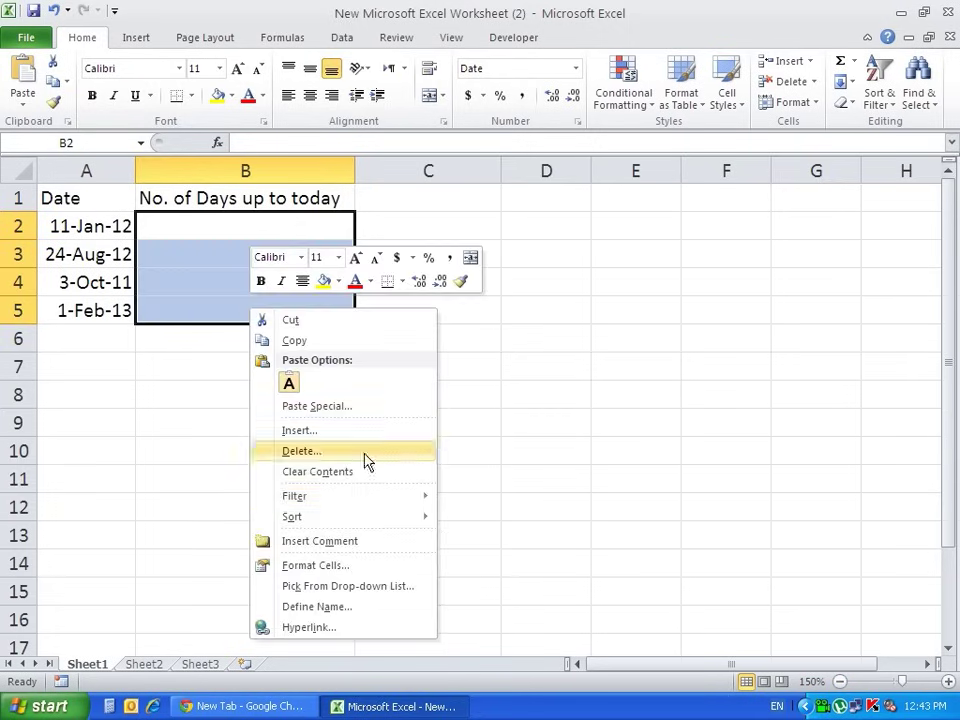
pyautogui.click(318, 566)
pyautogui.click(118, 355)
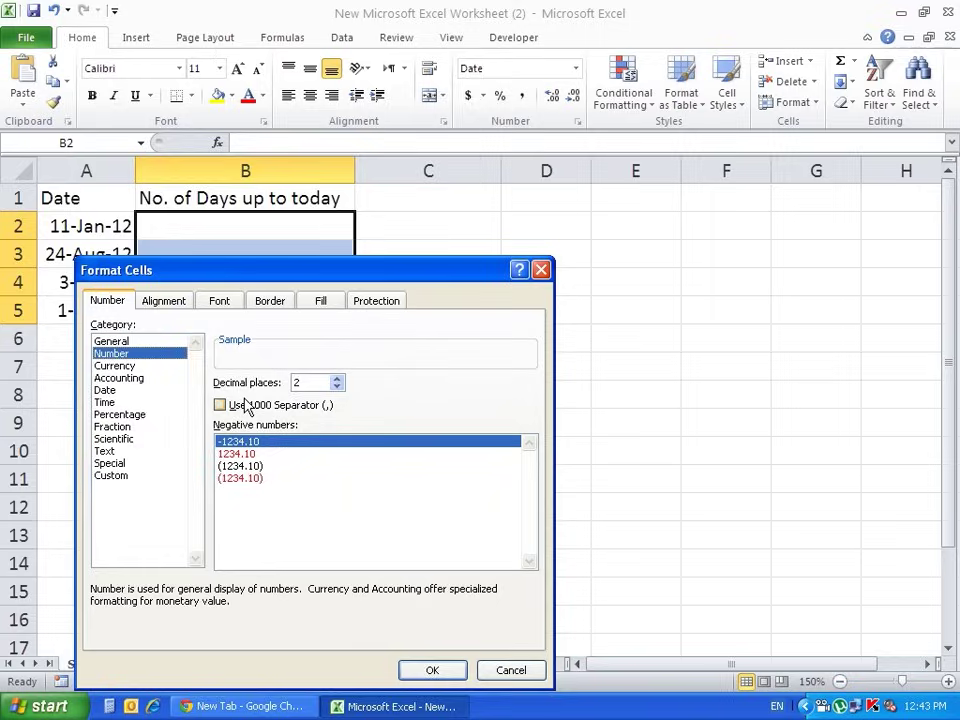
pyautogui.doubleClick(310, 384)
pyautogui.write('0')
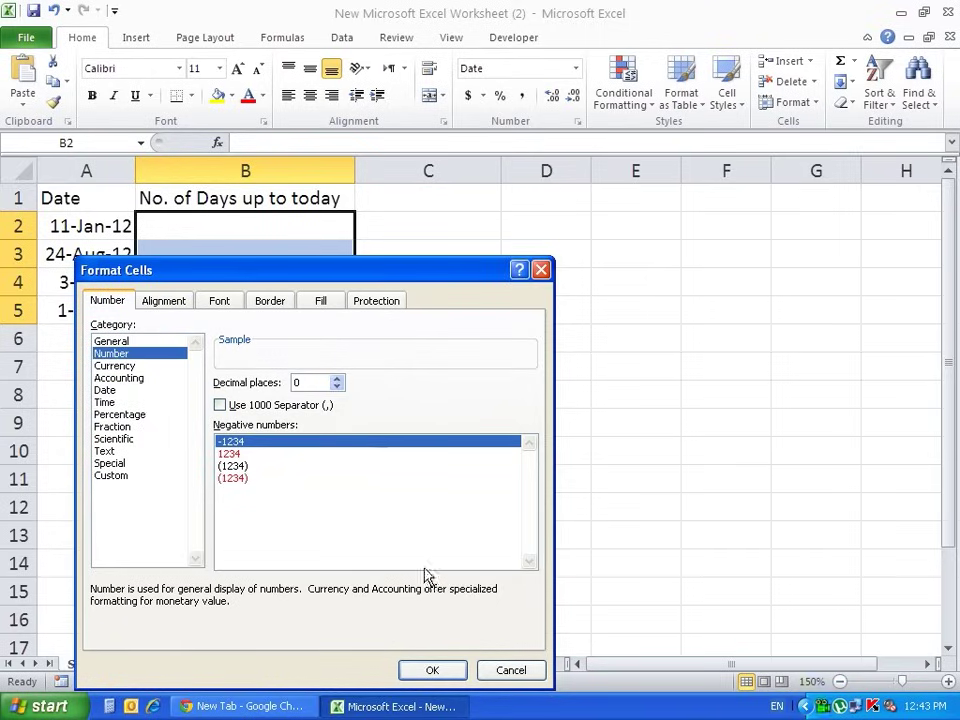
pyautogui.click(418, 671)
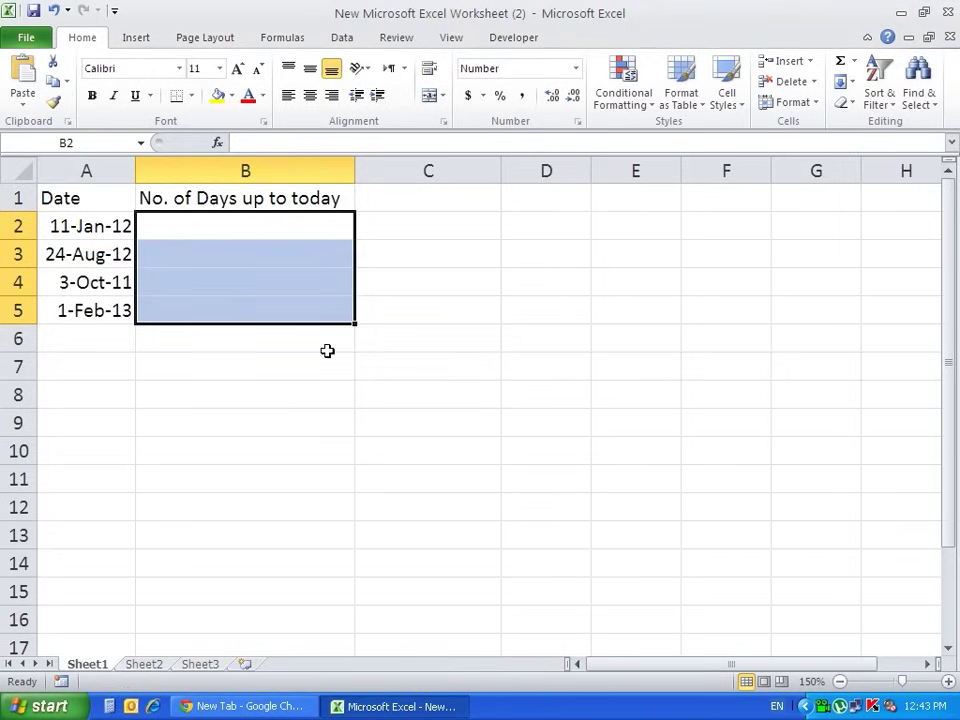
pyautogui.click(221, 221)
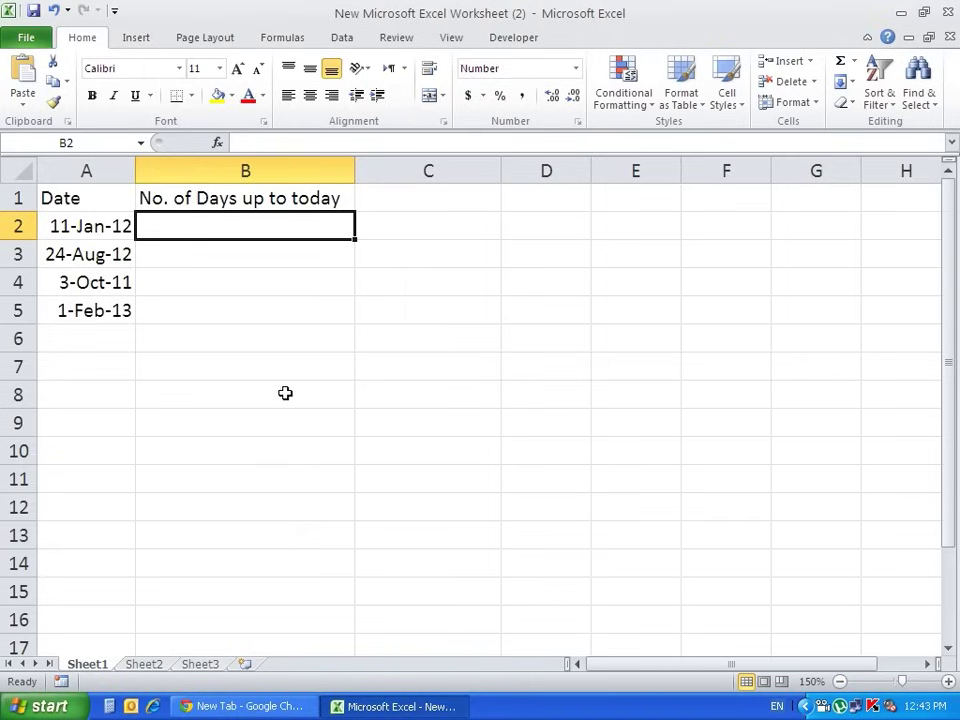
# Fill B2:B5 with =TODAY()-A2 formulas, giving 425, 199, 525 and 38 days.
pyautogui.write('=')
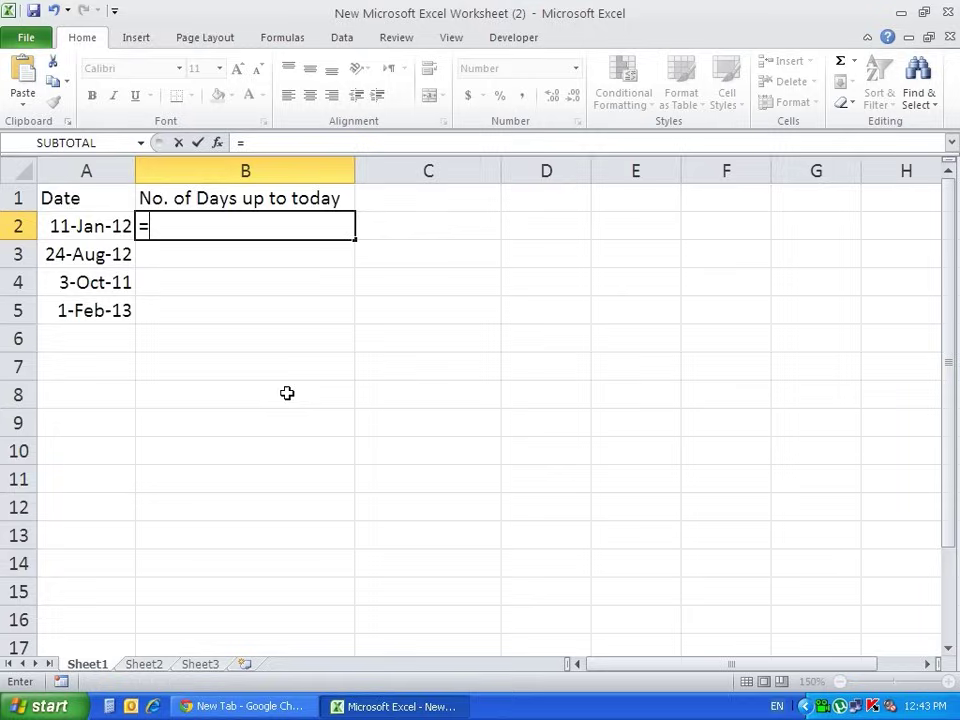
pyautogui.write('today')
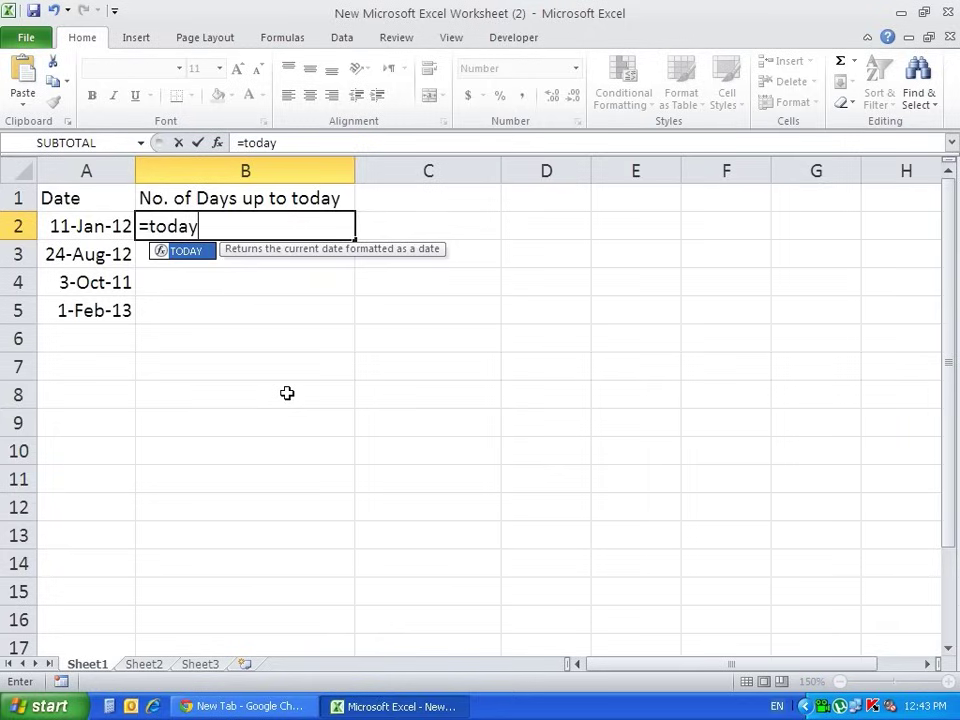
pyautogui.write('()-')
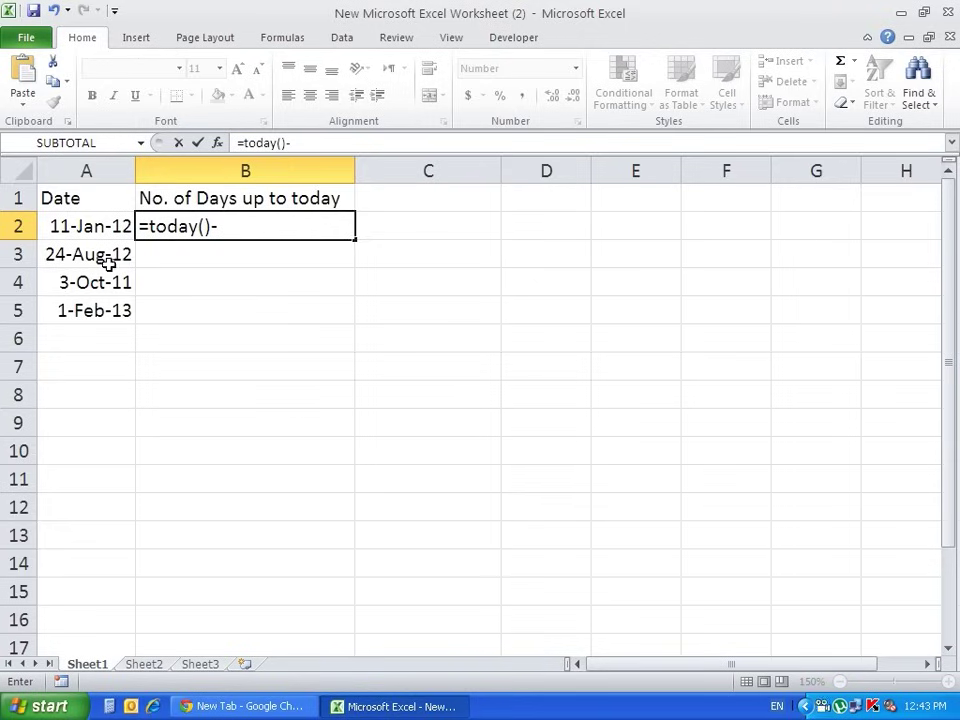
pyautogui.click(84, 226)
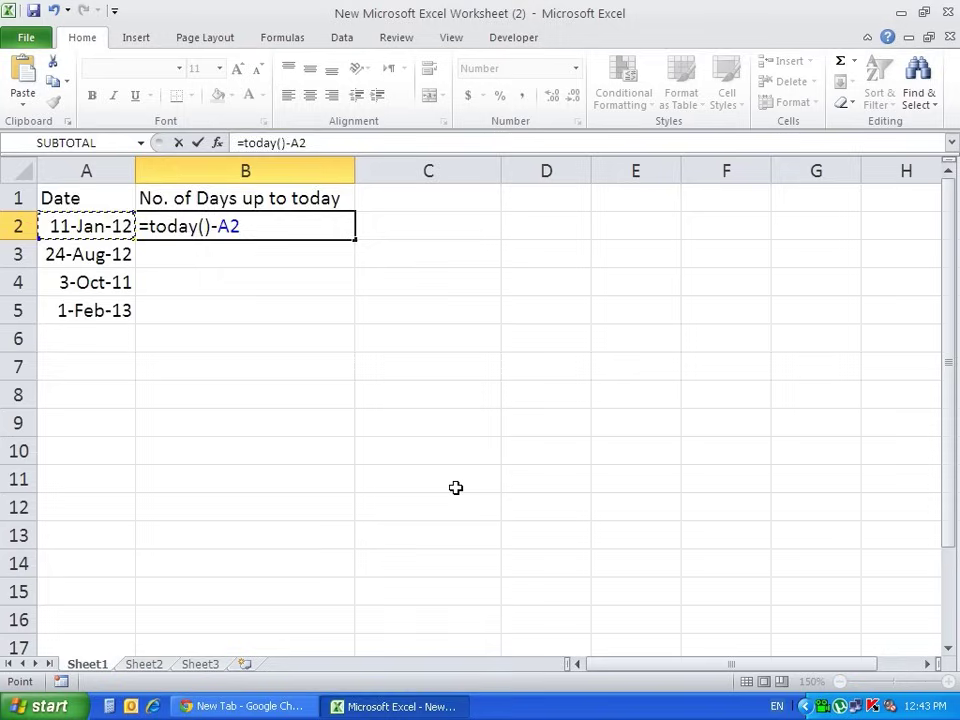
pyautogui.press('Return')
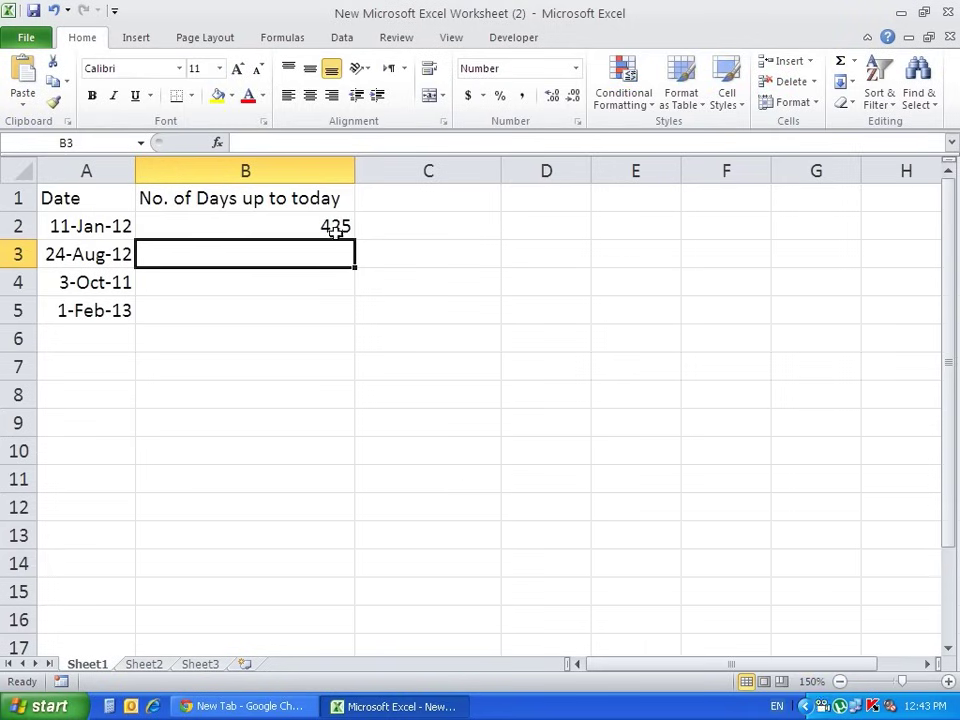
pyautogui.click(324, 230)
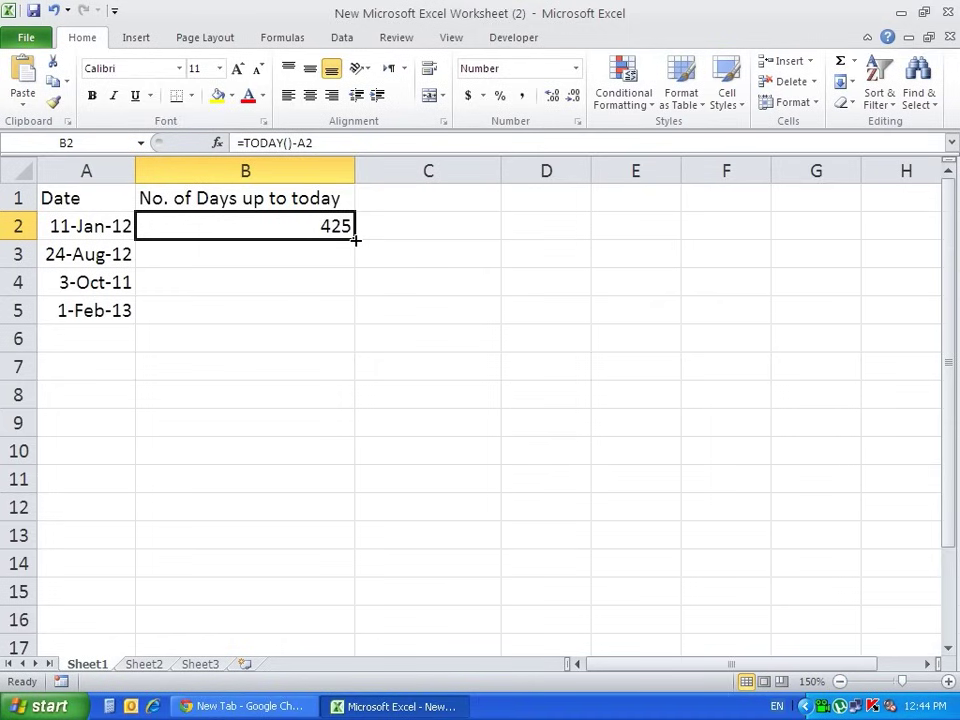
pyautogui.moveTo(355, 240); pyautogui.dragTo(360, 318)
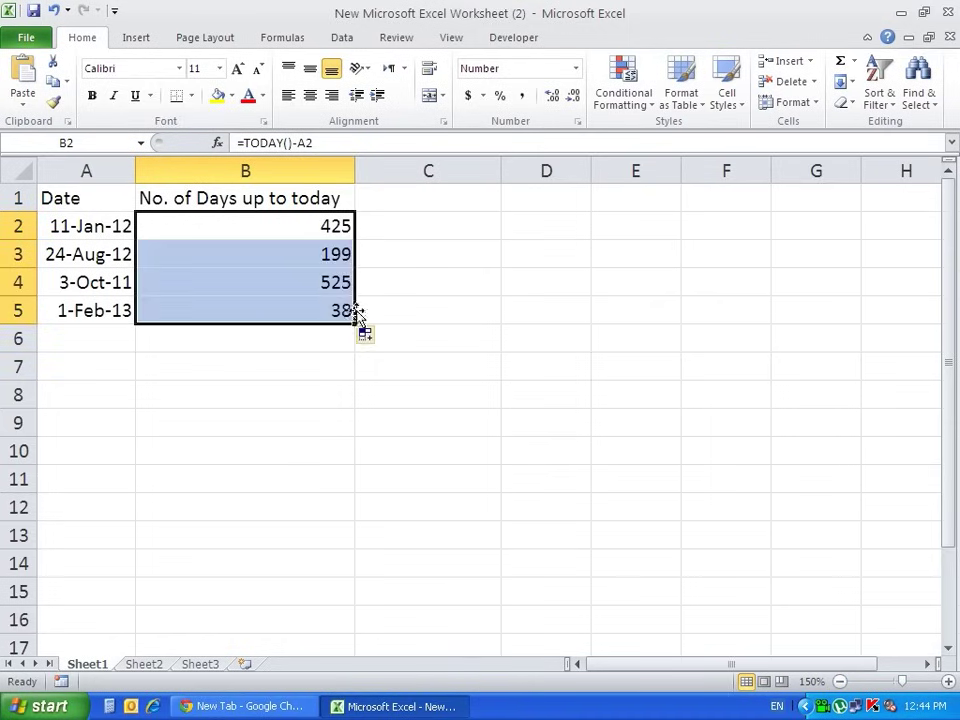
pyautogui.click(394, 407)
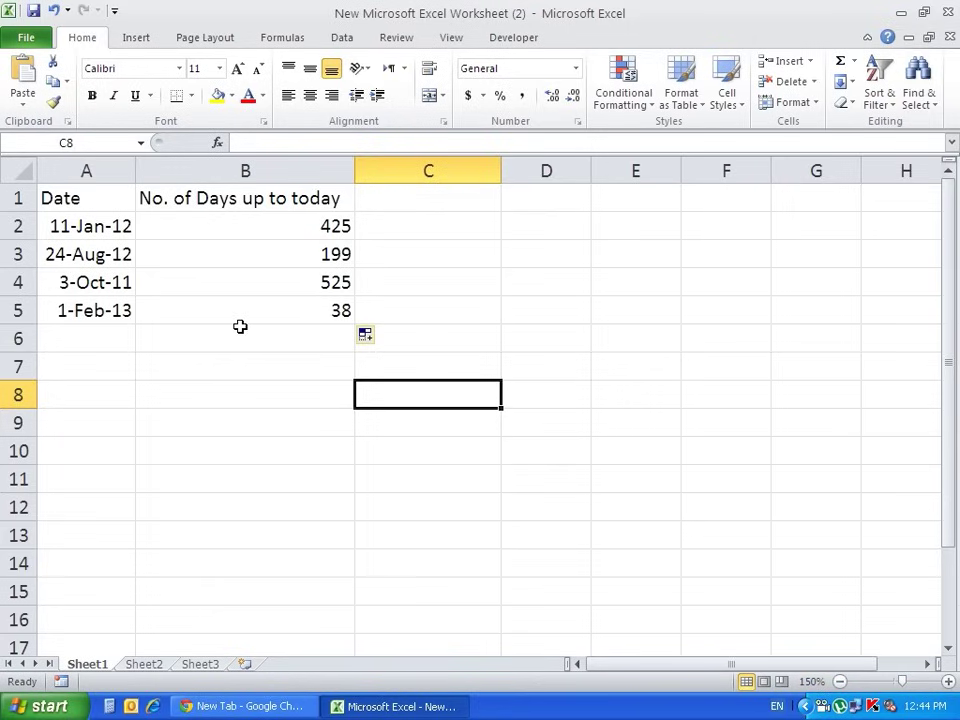
# Put the label 'Days' in C2 and fill it down to C5.
pyautogui.click(403, 234)
pyautogui.write('D')
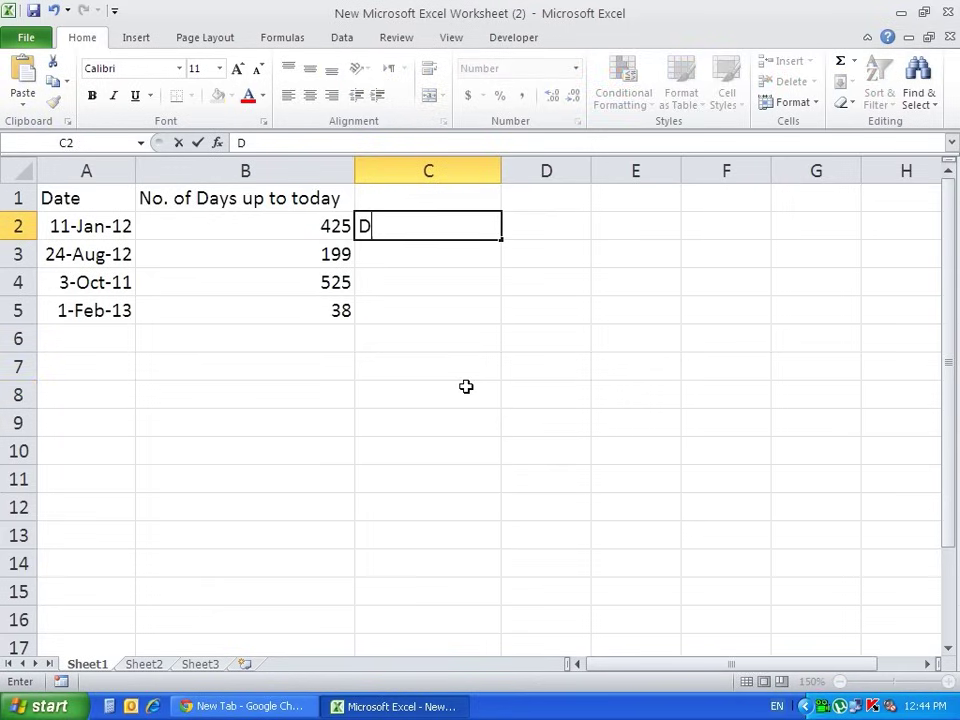
pyautogui.write('ays')
pyautogui.press('Return')
pyautogui.click(441, 227)
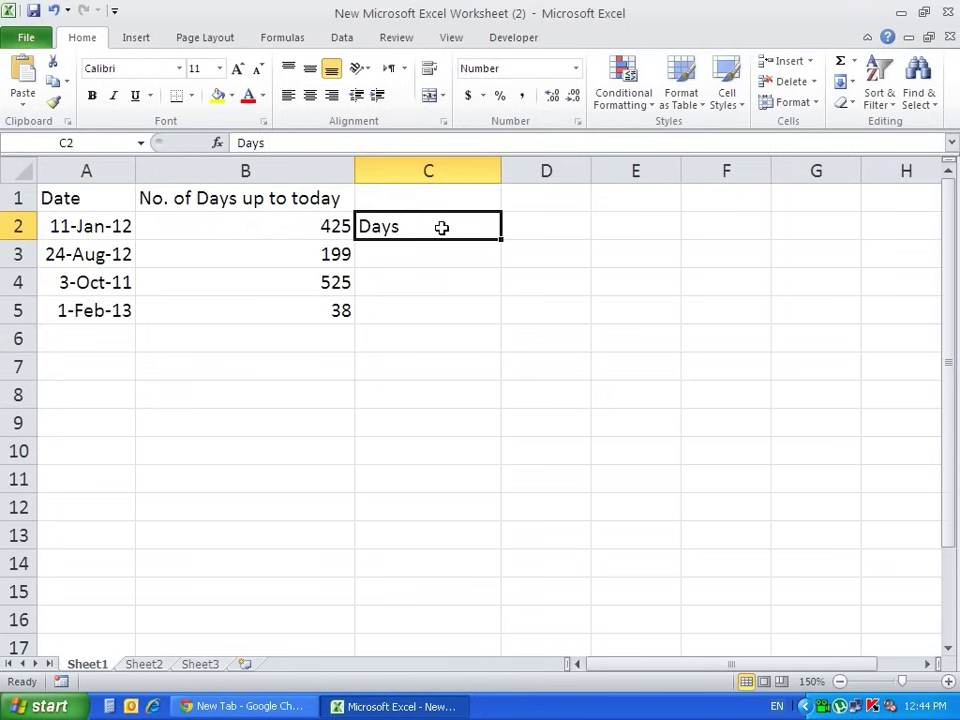
pyautogui.moveTo(501, 239); pyautogui.dragTo(499, 316)
pyautogui.click(437, 376)
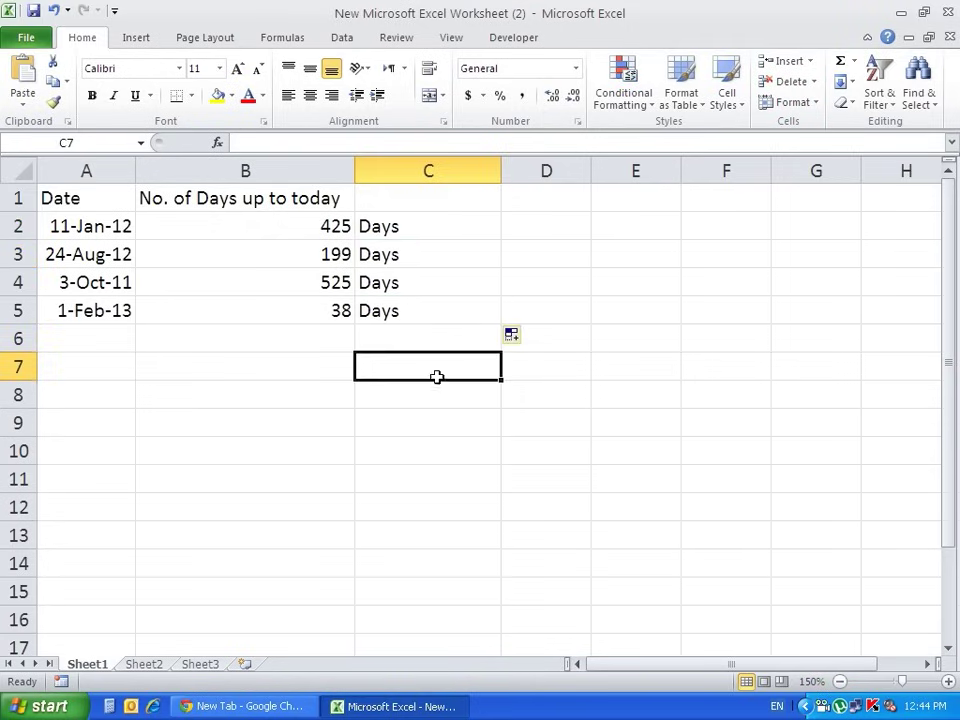
# Review the stored date in A2 and the formula behind 425 in B2.
pyautogui.click(71, 226)
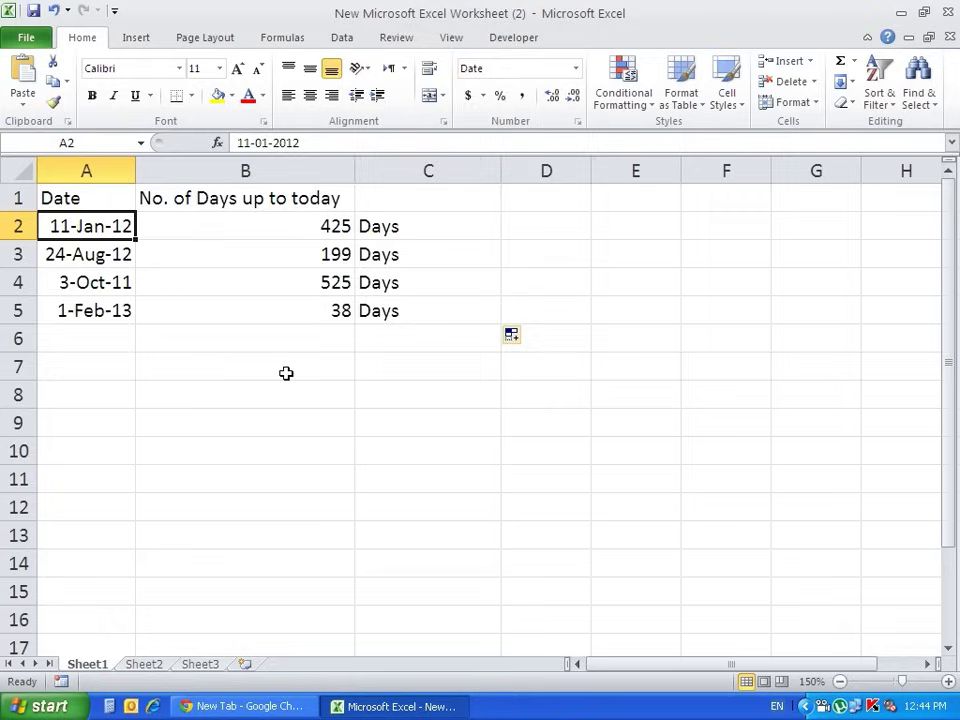
pyautogui.click(308, 231)
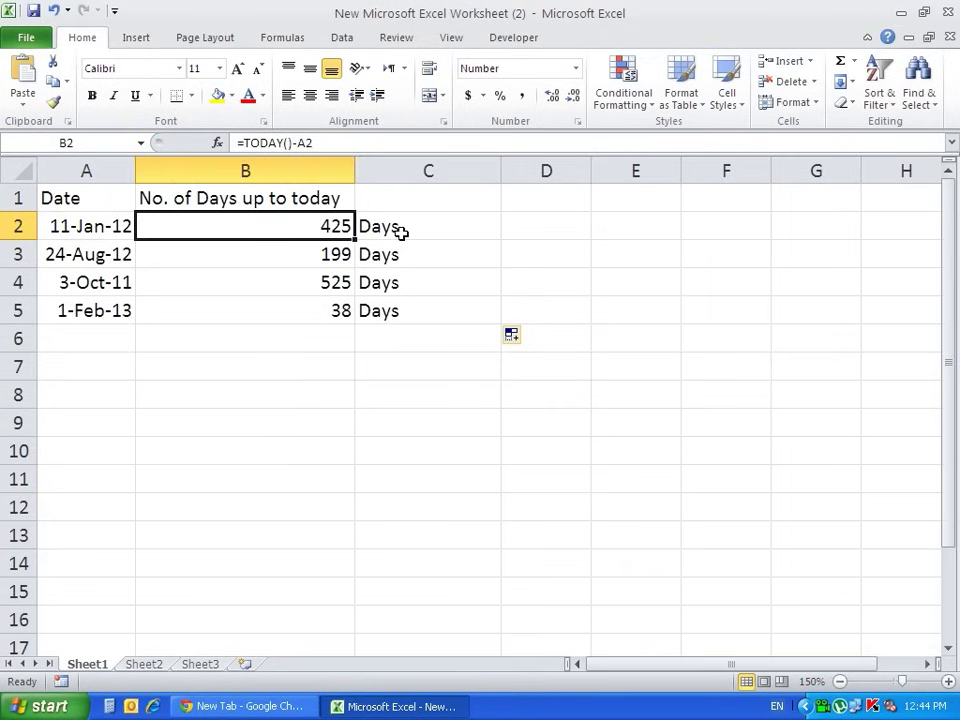
pyautogui.click(334, 403)
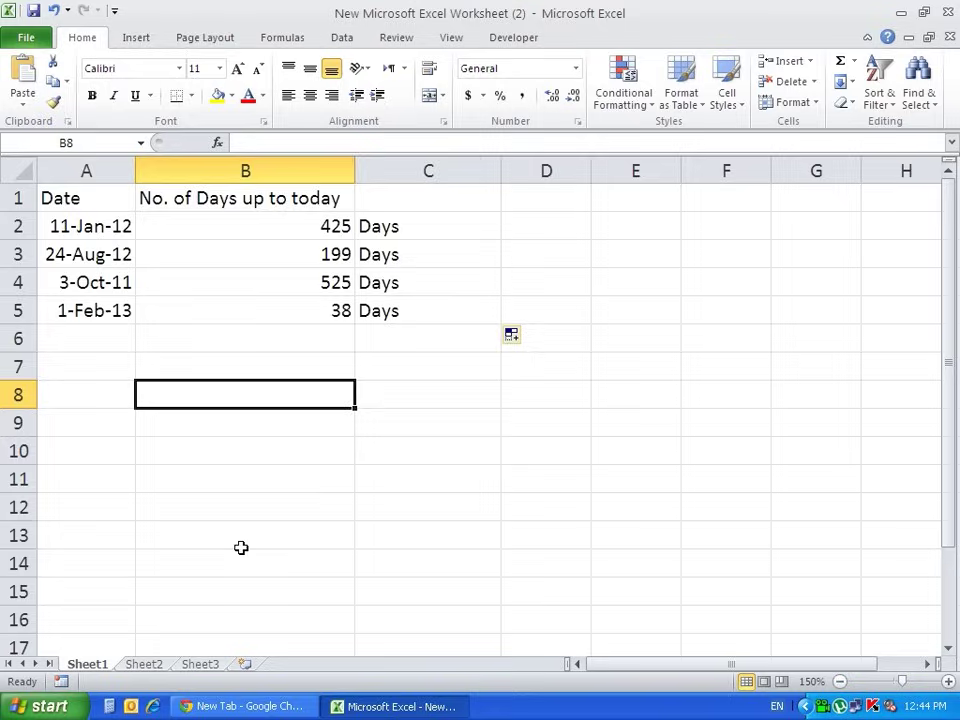
# On Sheet2, add headings 'Start Date' in A1 and 'End Date' in B1.
pyautogui.click(146, 664)
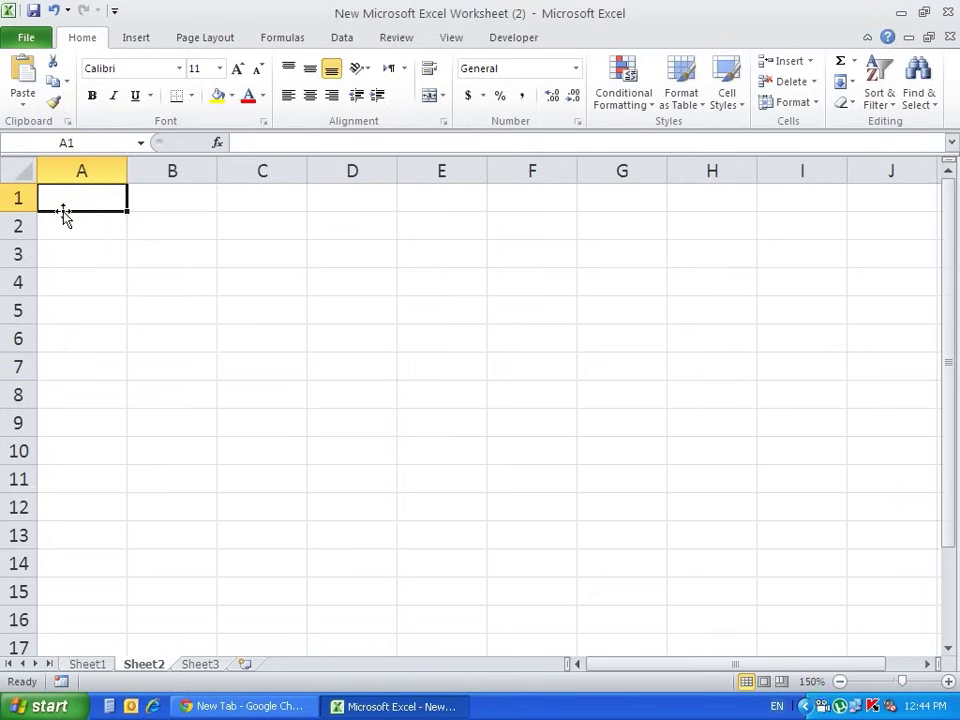
pyautogui.write('Da')
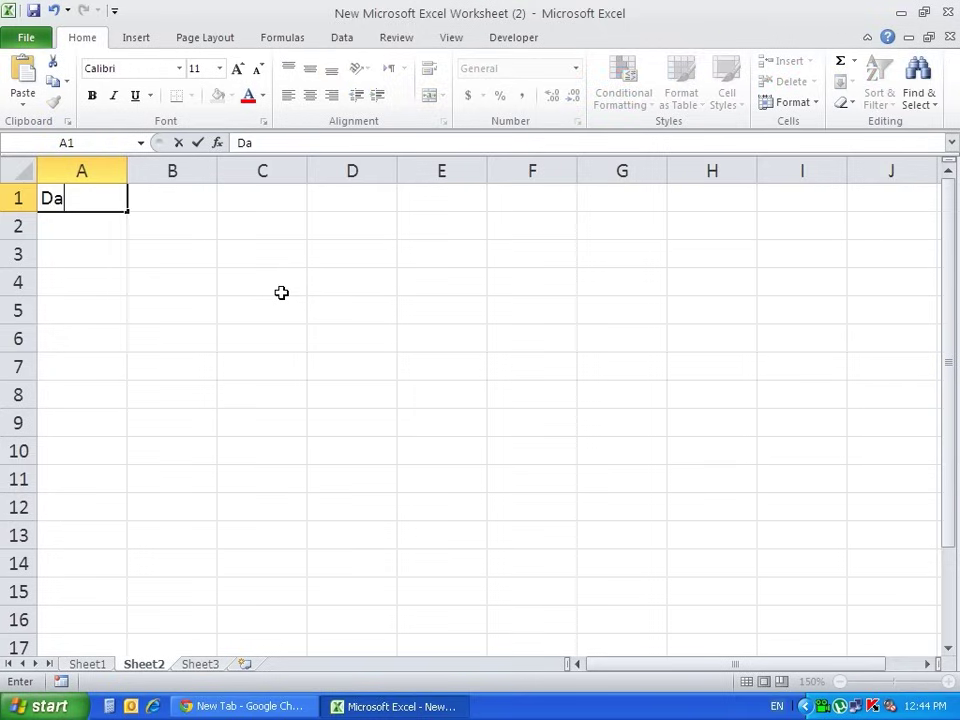
pyautogui.press('BackSpace')
pyautogui.press('BackSpace')
pyautogui.write('Star')
pyautogui.write('t Date')
pyautogui.press('Return')
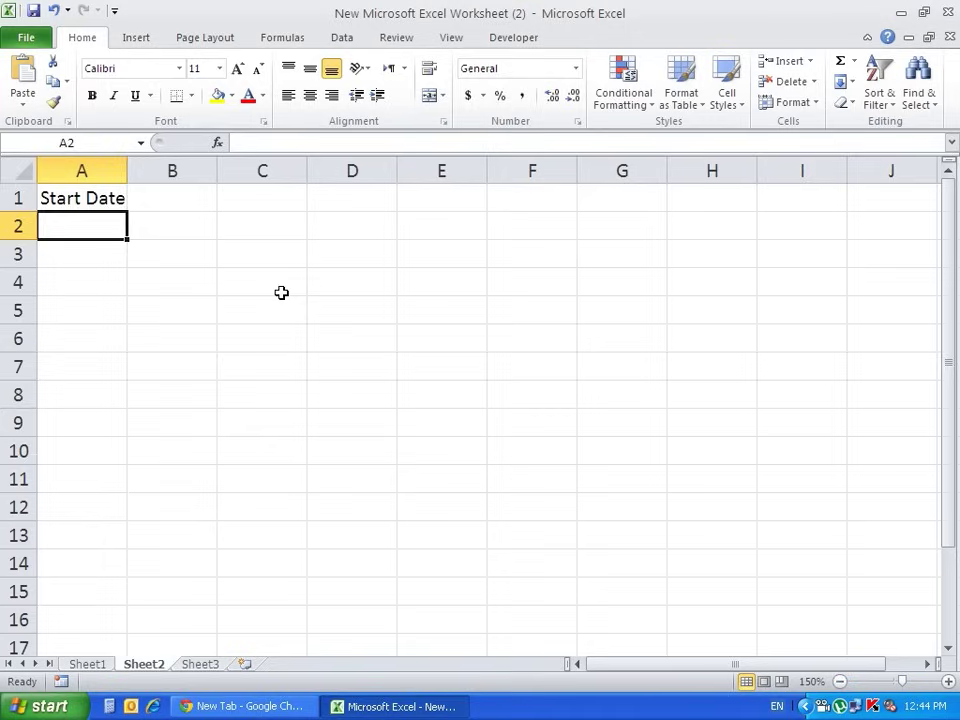
pyautogui.click(194, 205)
pyautogui.write('End ')
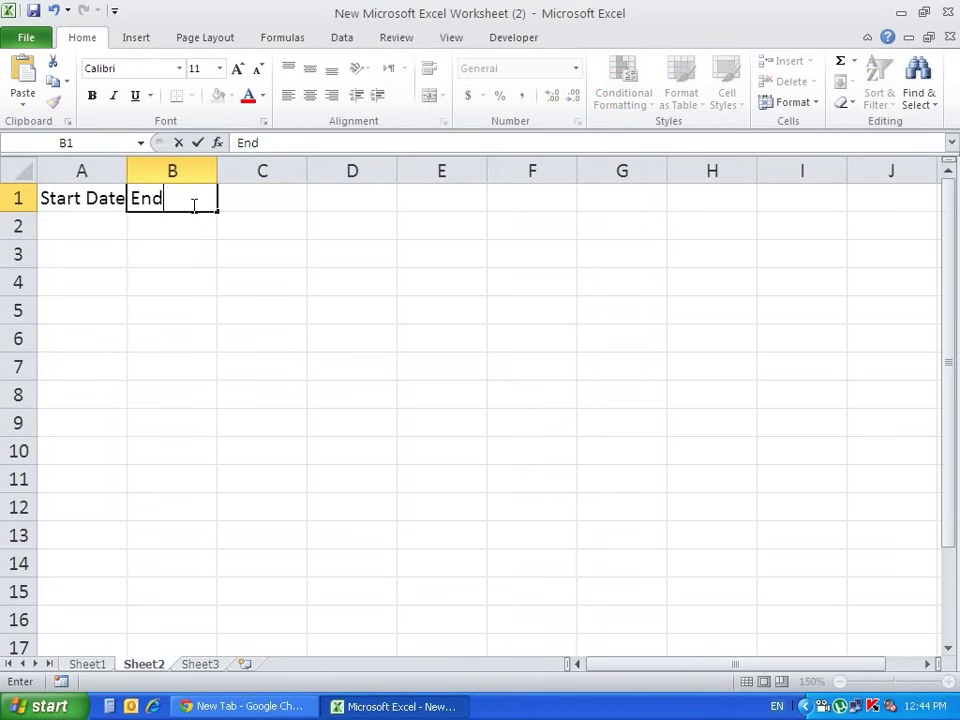
pyautogui.write('Date')
pyautogui.press('Return')
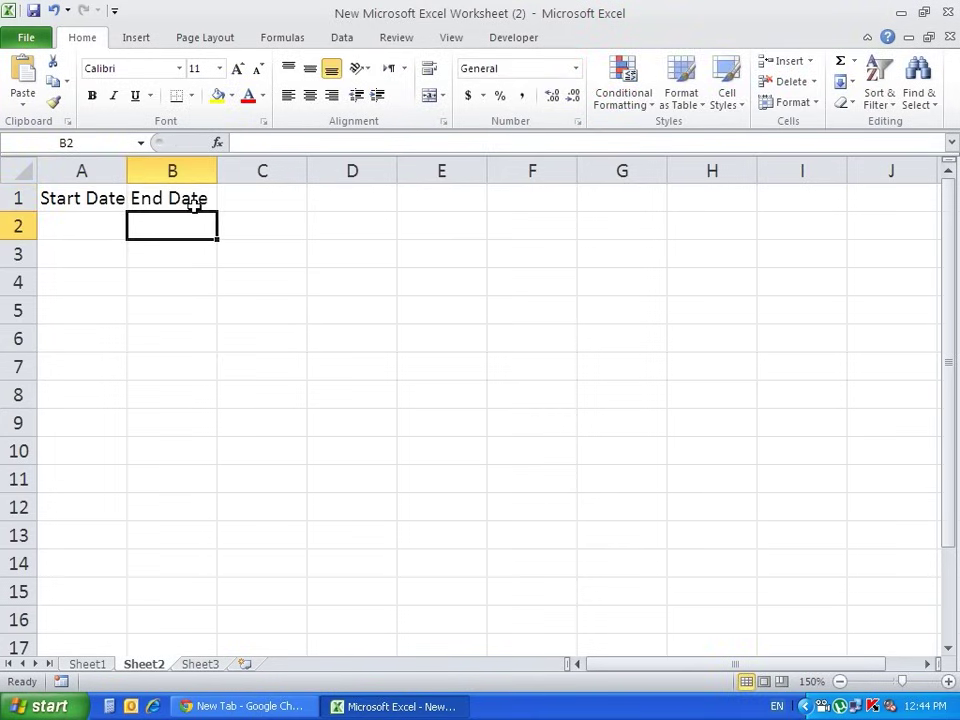
# Apply the 14-Mar-01 date format to A2:B7 on Sheet2.
pyautogui.moveTo(100, 226)
pyautogui.mouseDown()
pyautogui.moveTo(135, 231)
pyautogui.moveTo(167, 364)
pyautogui.mouseUp()
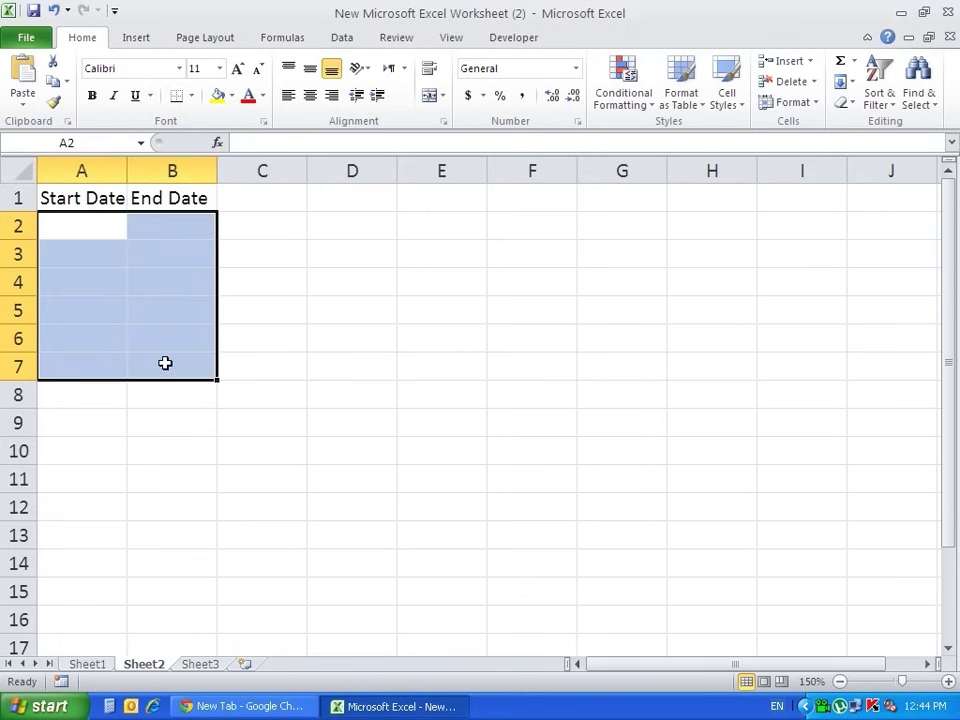
pyautogui.rightClick(167, 364)
pyautogui.click(214, 290)
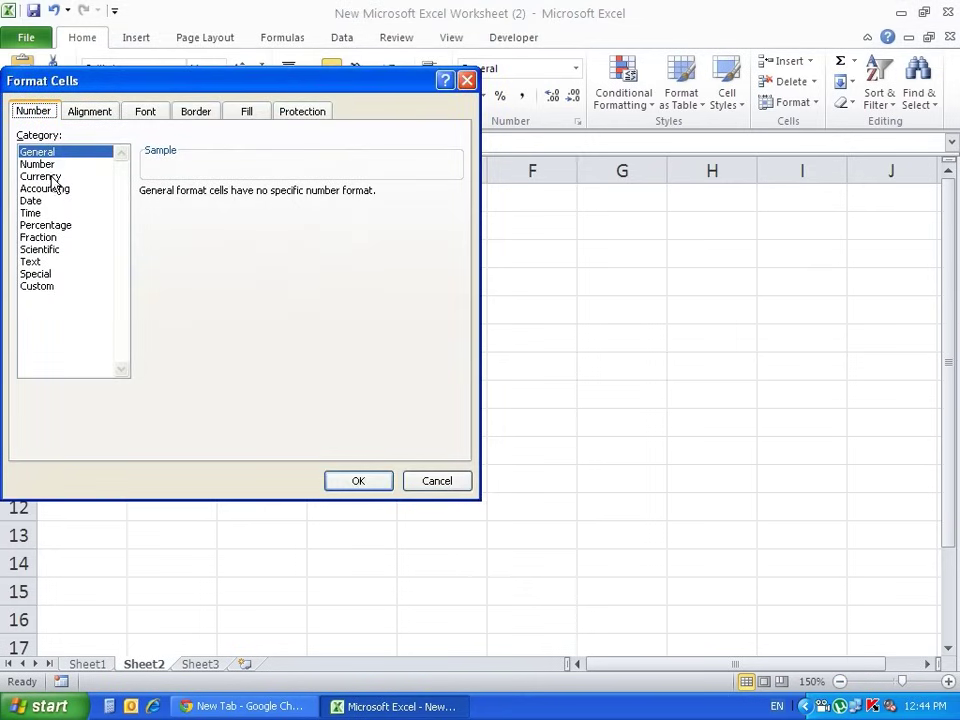
pyautogui.click(50, 201)
pyautogui.click(214, 280)
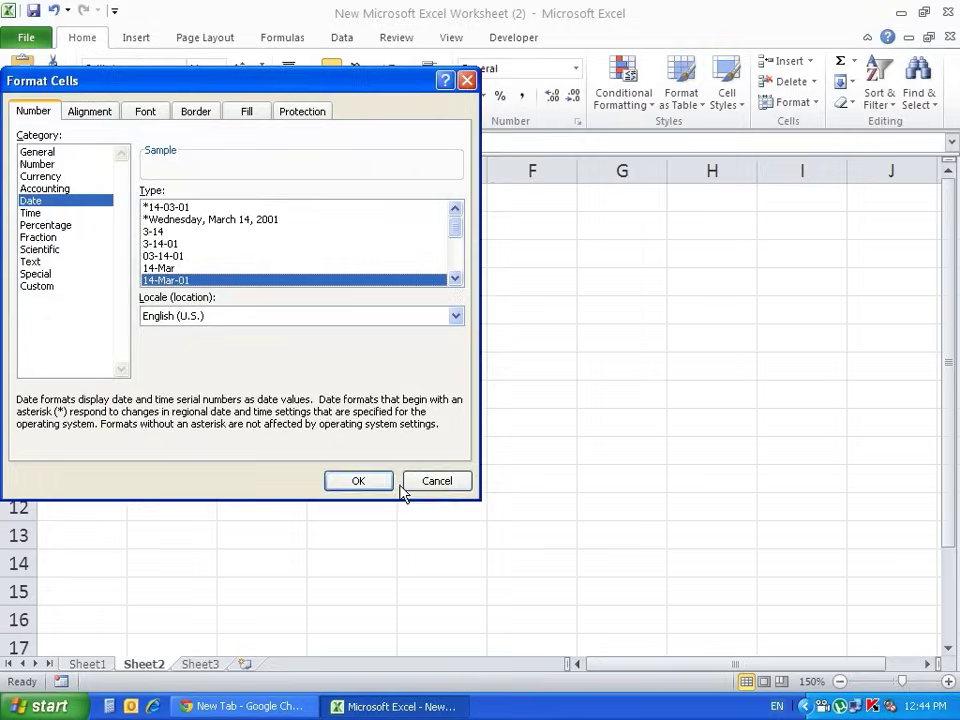
pyautogui.click(365, 482)
pyautogui.click(96, 227)
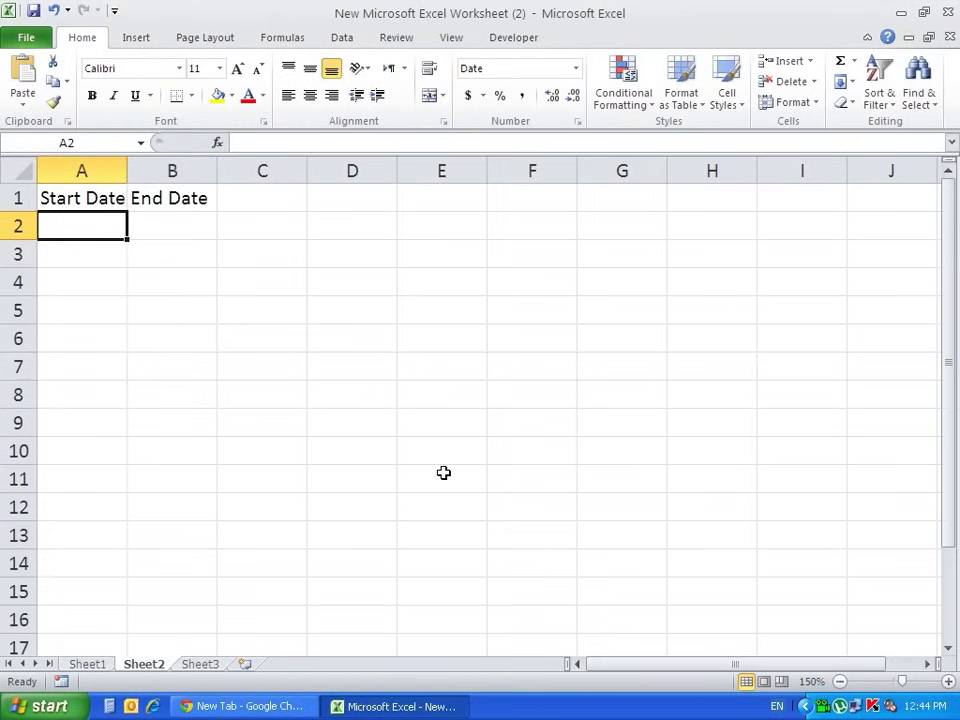
# Copy Sheet1's four dates from A2:A5 under Sheet2's Start Date and widen column A.
pyautogui.click(88, 664)
pyautogui.moveTo(88, 226); pyautogui.dragTo(114, 312)
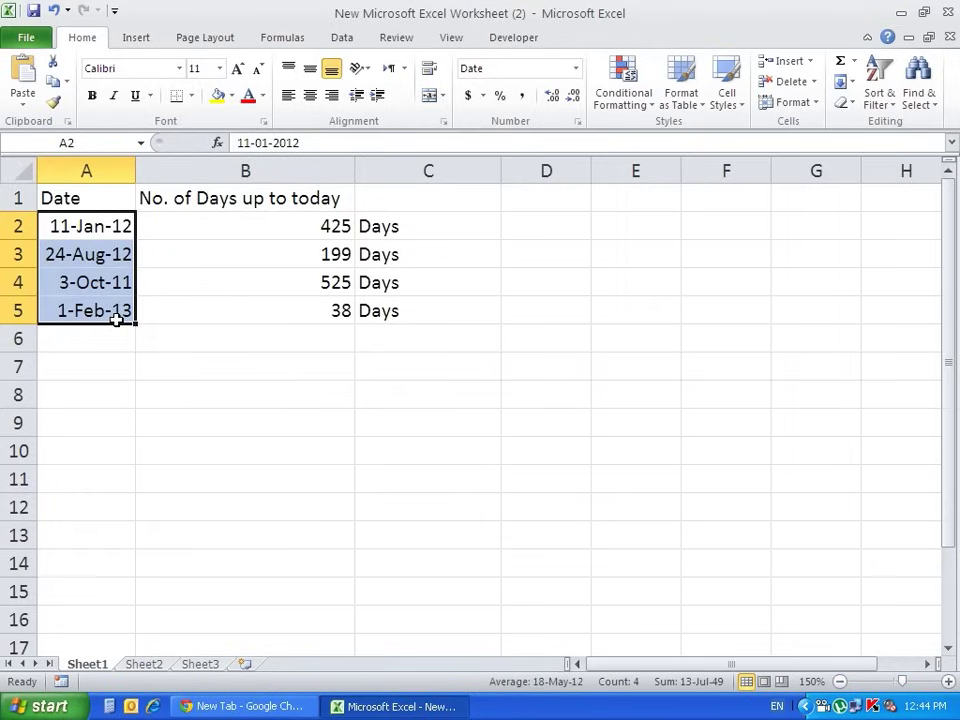
pyautogui.hotkey('ctrl', 'c')
pyautogui.click(150, 664)
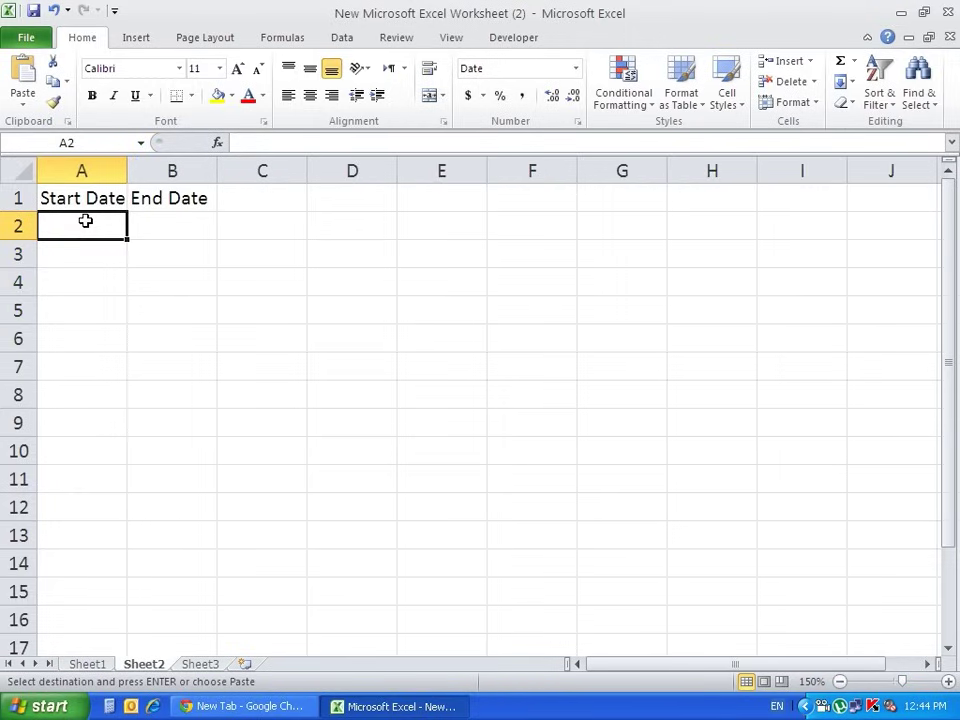
pyautogui.hotkey('ctrl', 'v')
pyautogui.moveTo(126, 171); pyautogui.dragTo(141, 175)
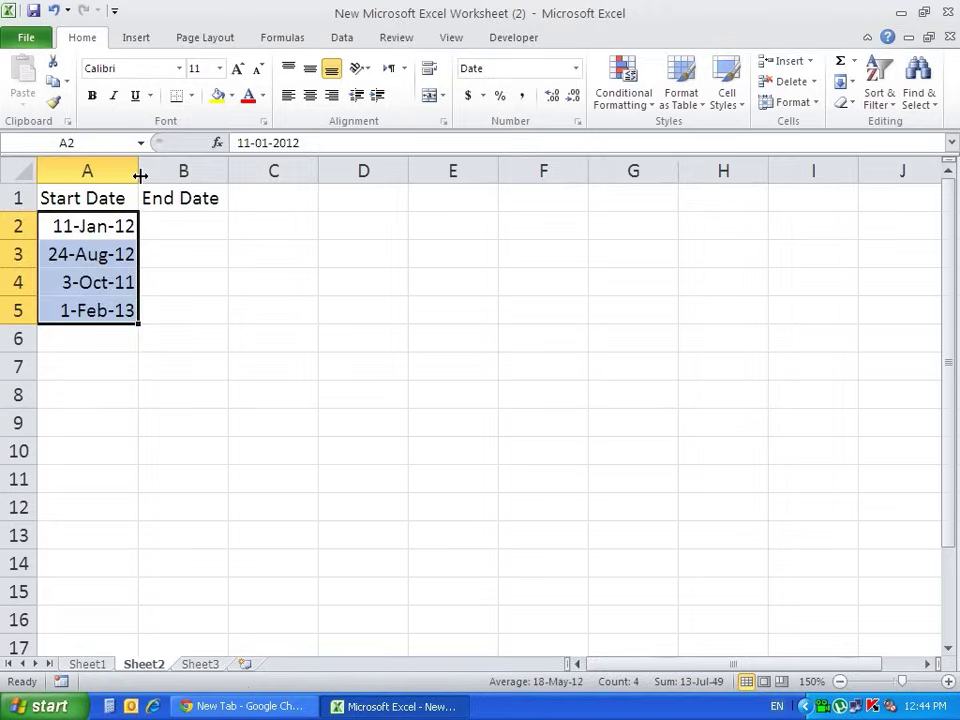
pyautogui.click(236, 284)
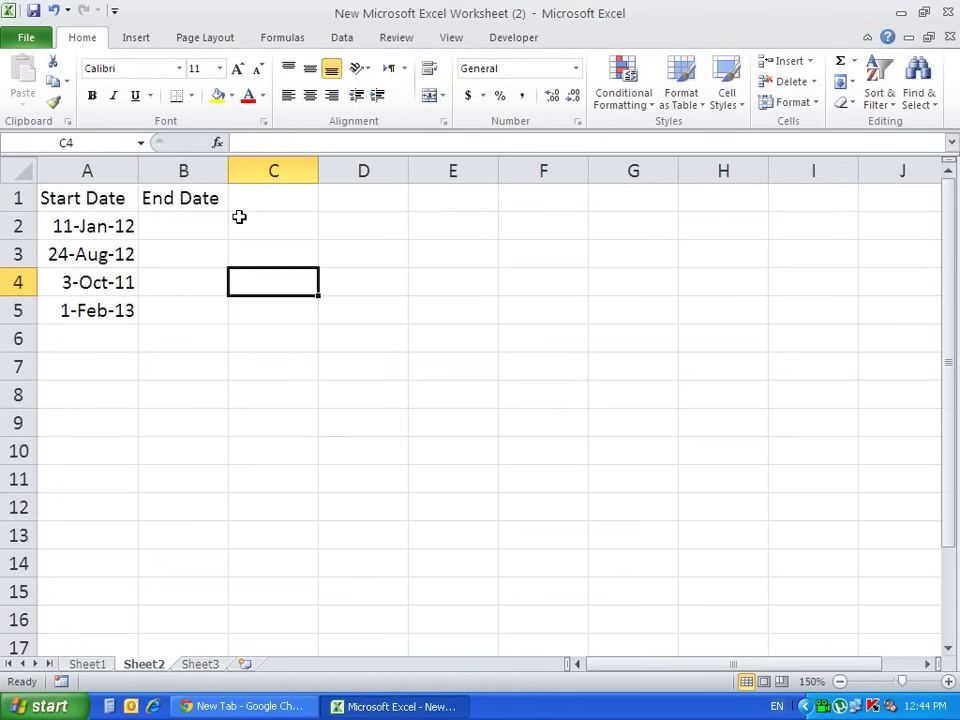
pyautogui.click(206, 225)
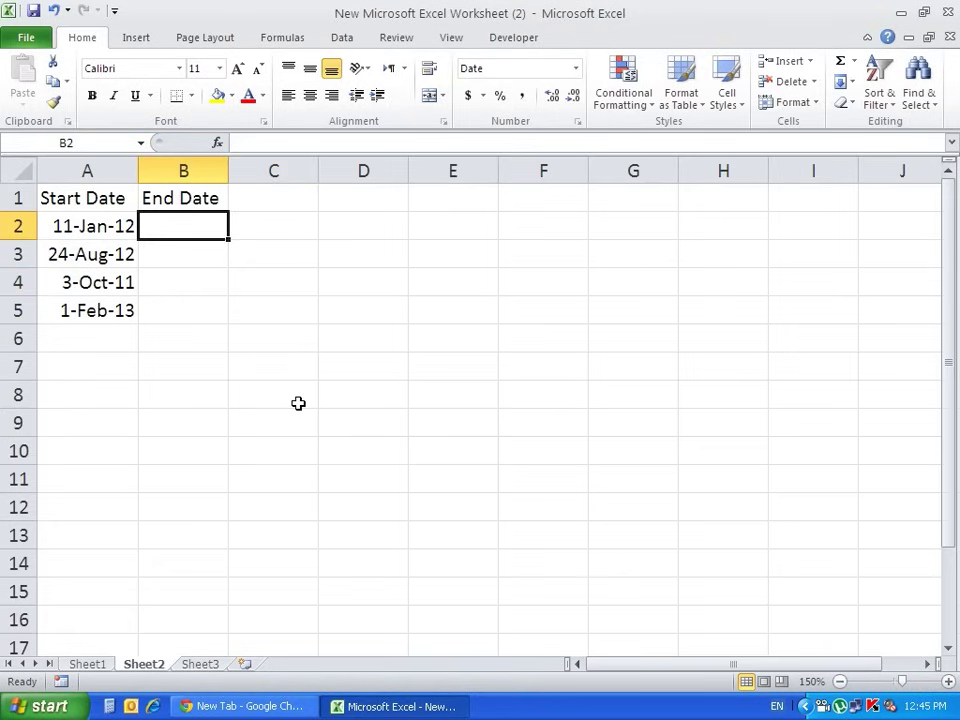
# Enter end dates 19-06-2012, 11-12-2012, 01-01-2012 and 06-03-2013 in B2 through B5.
pyautogui.write('1')
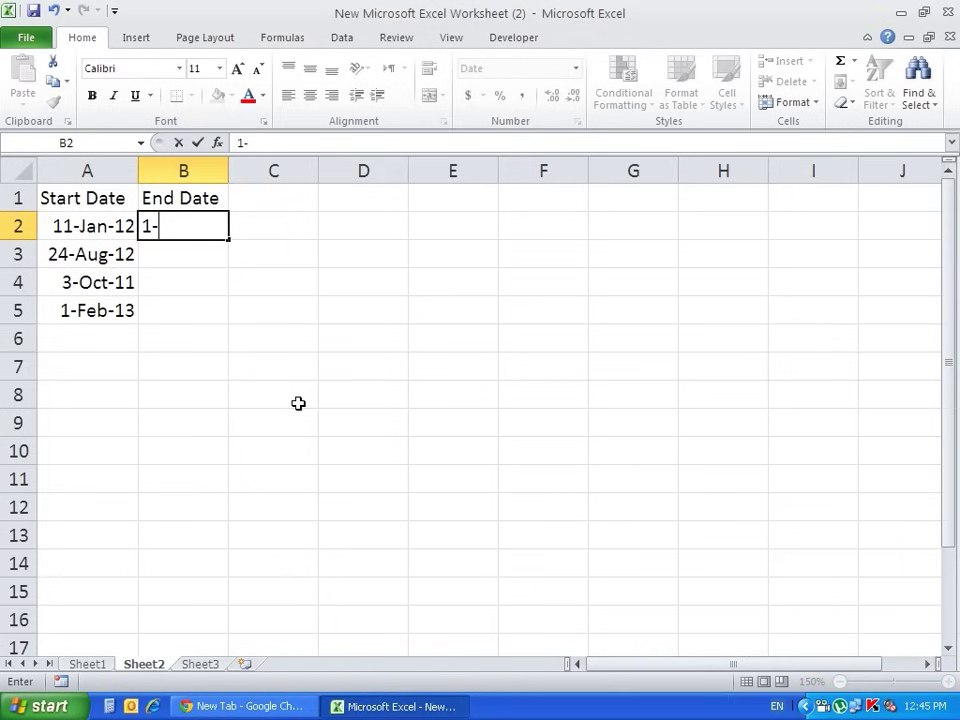
pyautogui.write('9-06')
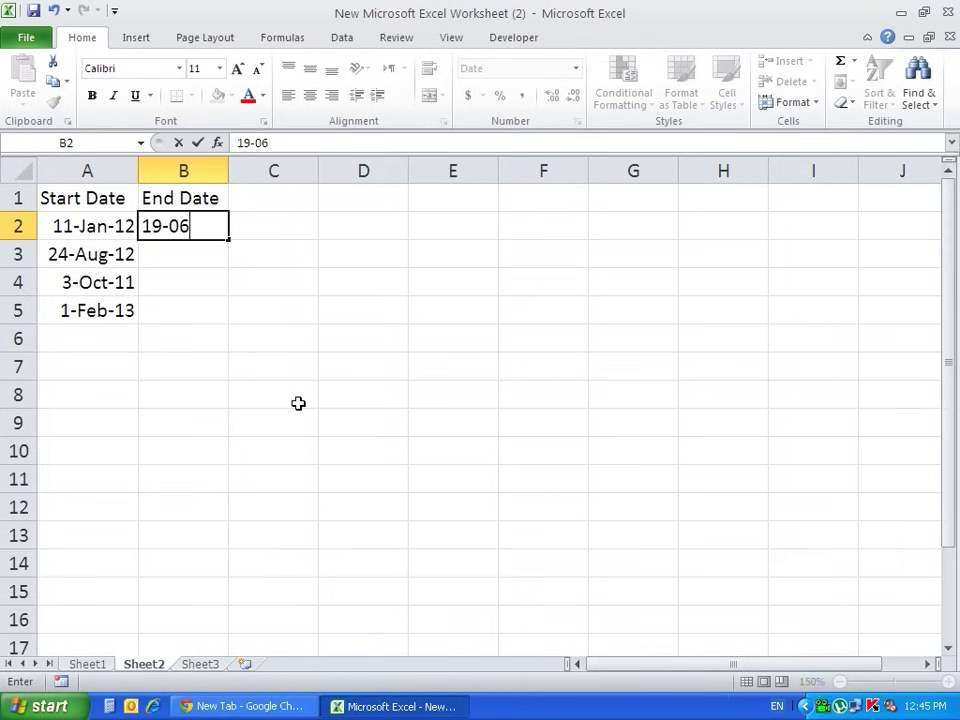
pyautogui.write('-2012')
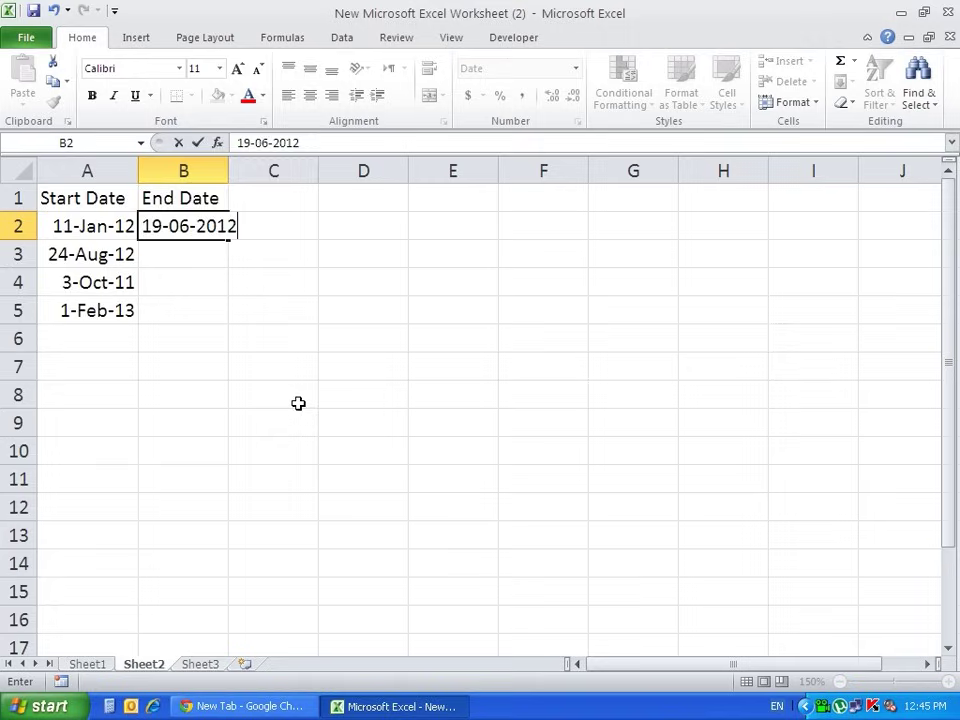
pyautogui.press('Return')
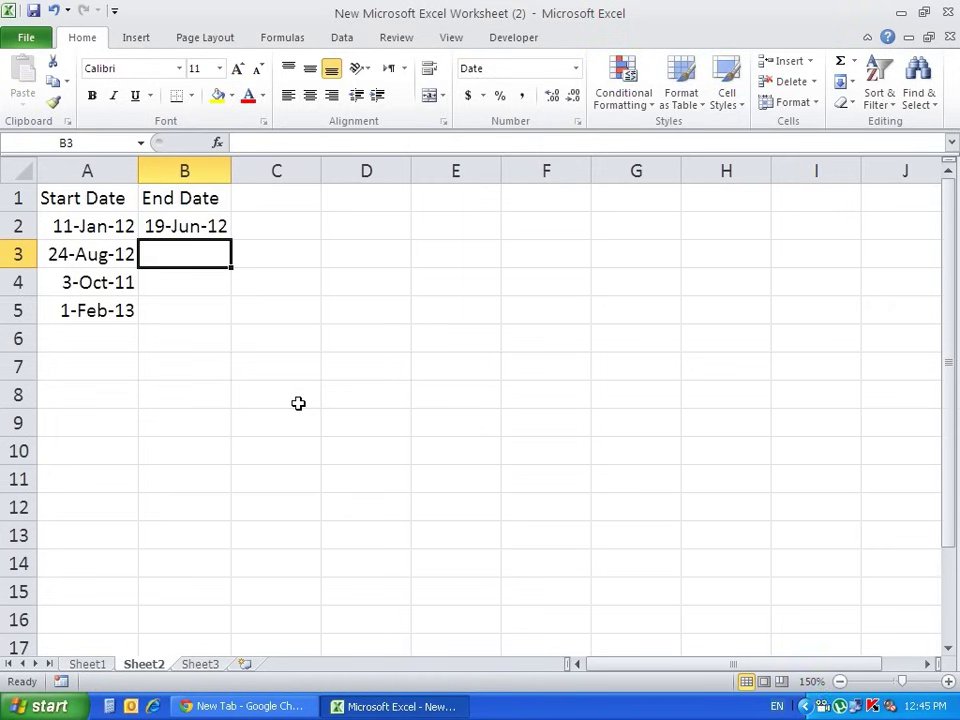
pyautogui.write('11-12-201')
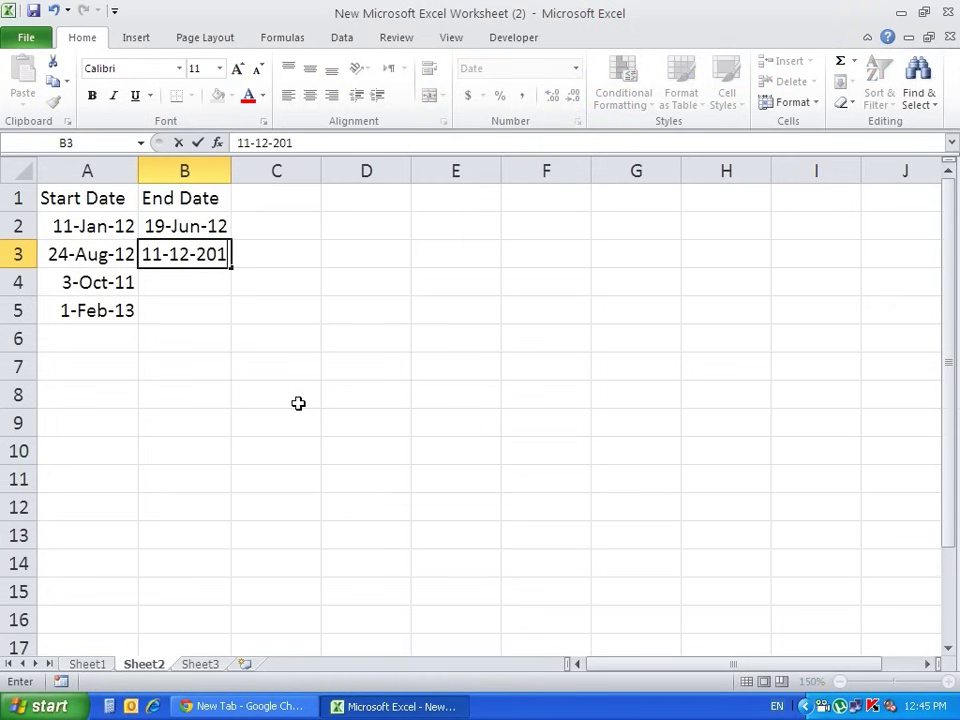
pyautogui.write('2')
pyautogui.press('Return')
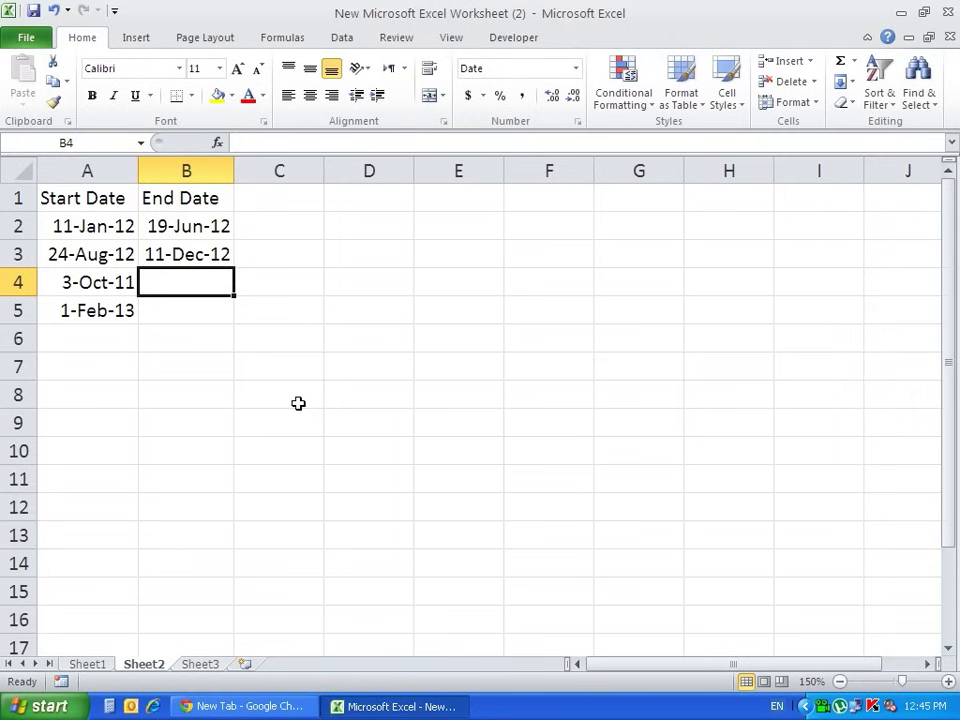
pyautogui.write('01-01-201')
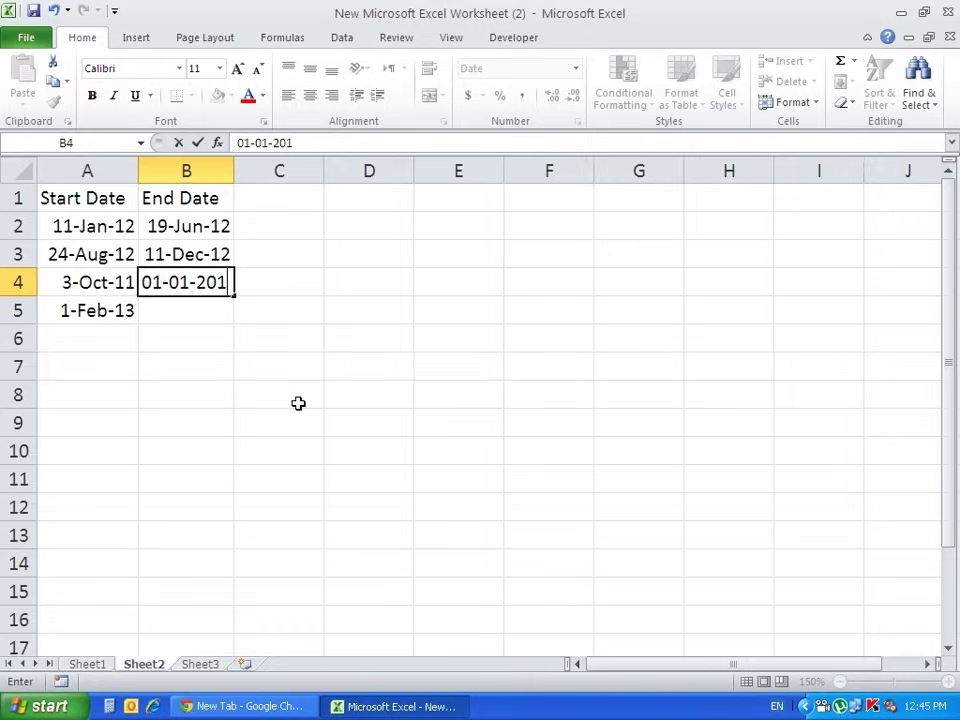
pyautogui.write('2')
pyautogui.press('Return')
pyautogui.write('0')
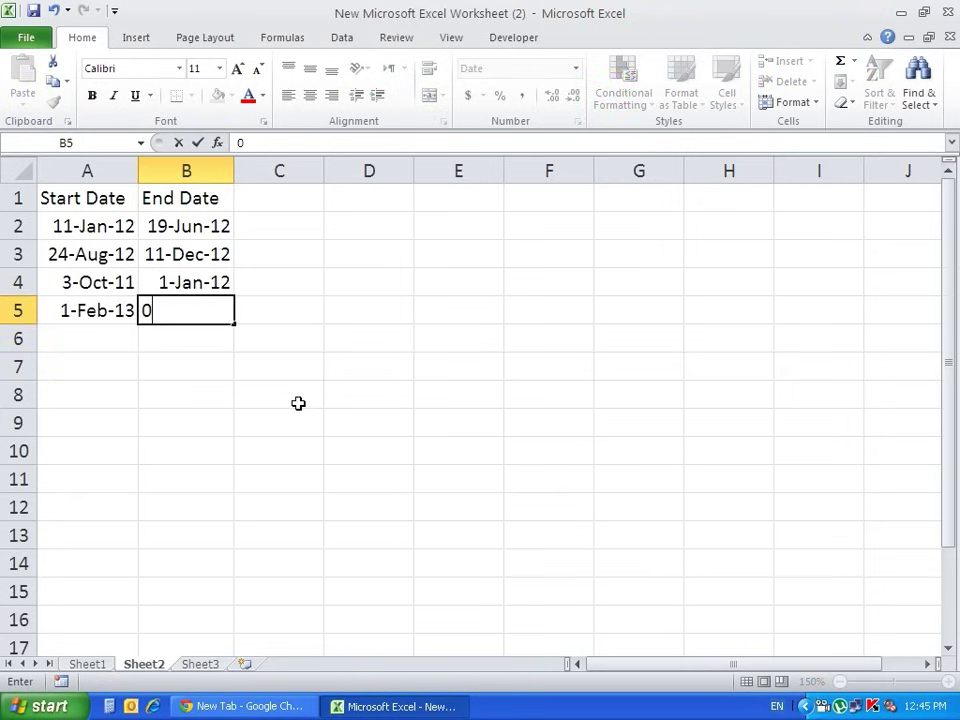
pyautogui.write('6-03-2013')
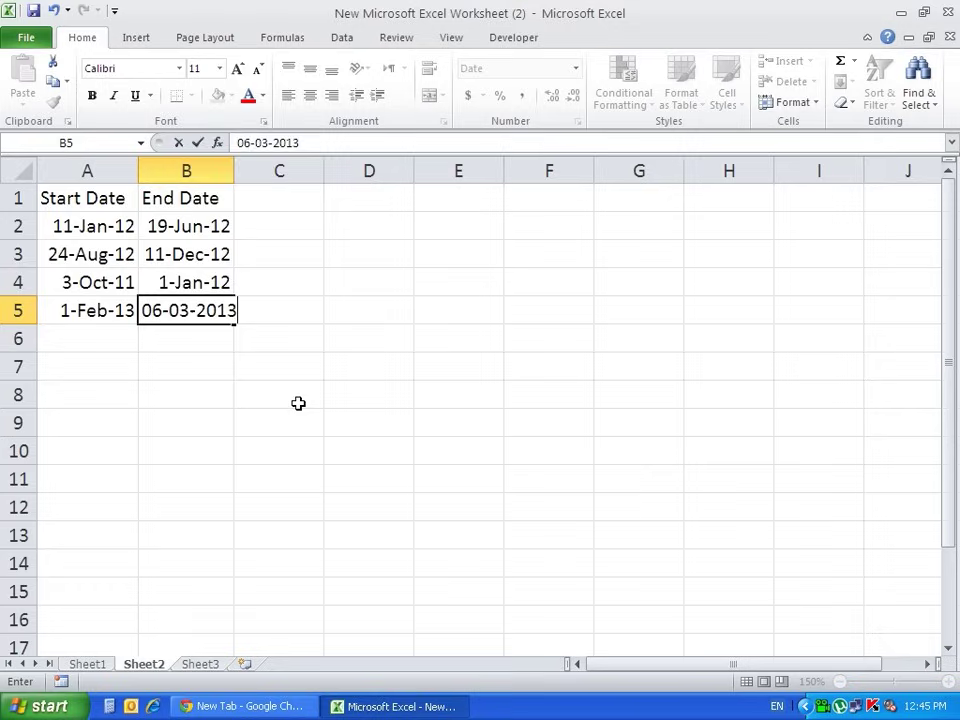
pyautogui.press('Return')
# Head column C 'No. of Days' and widen the column to fit.
pyautogui.click(279, 233)
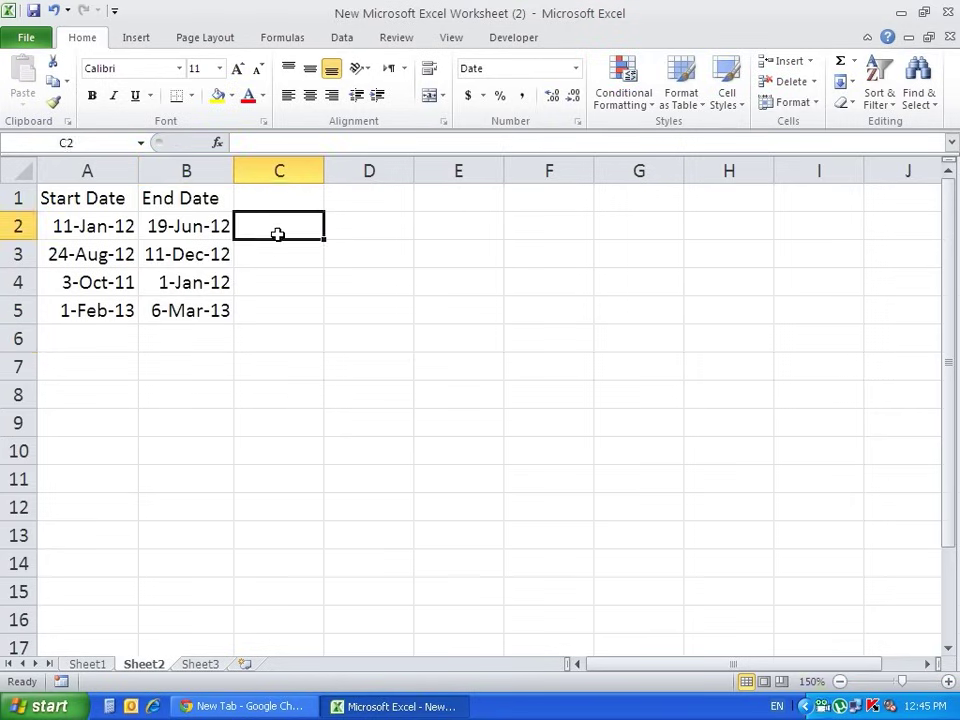
pyautogui.press('Up')
pyautogui.write('No. ')
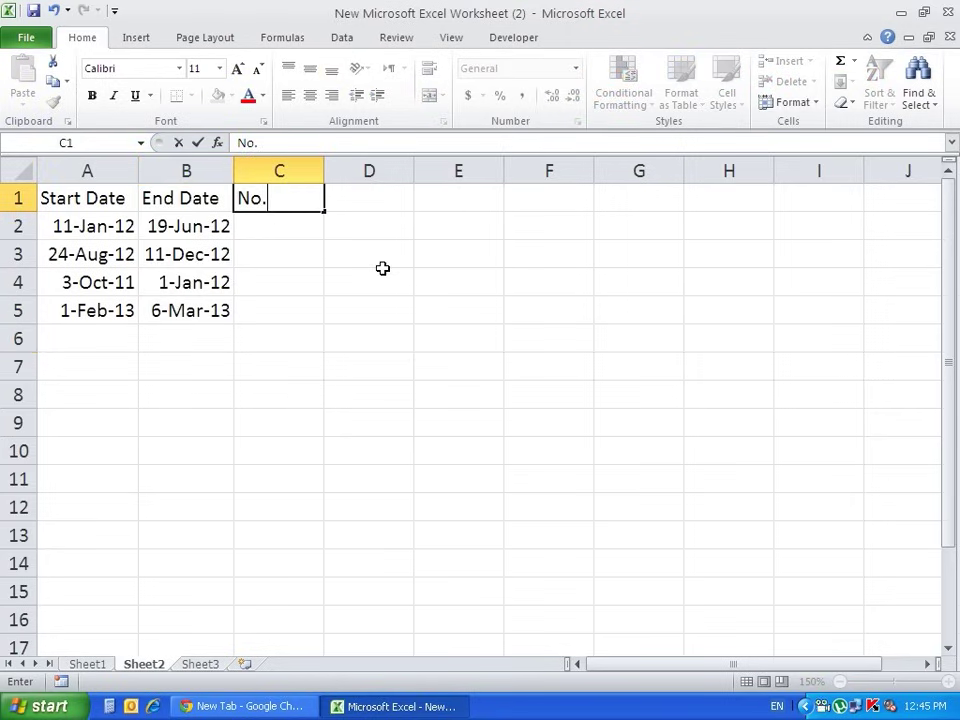
pyautogui.write('of Day')
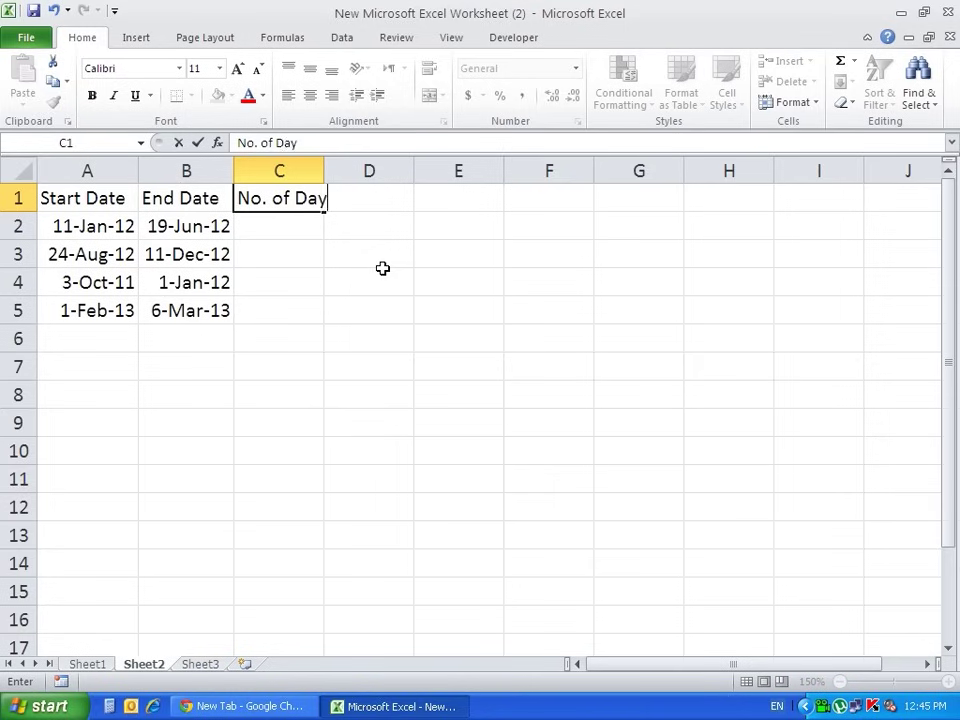
pyautogui.write('s')
pyautogui.press('Return')
pyautogui.moveTo(324, 171); pyautogui.dragTo(354, 171)
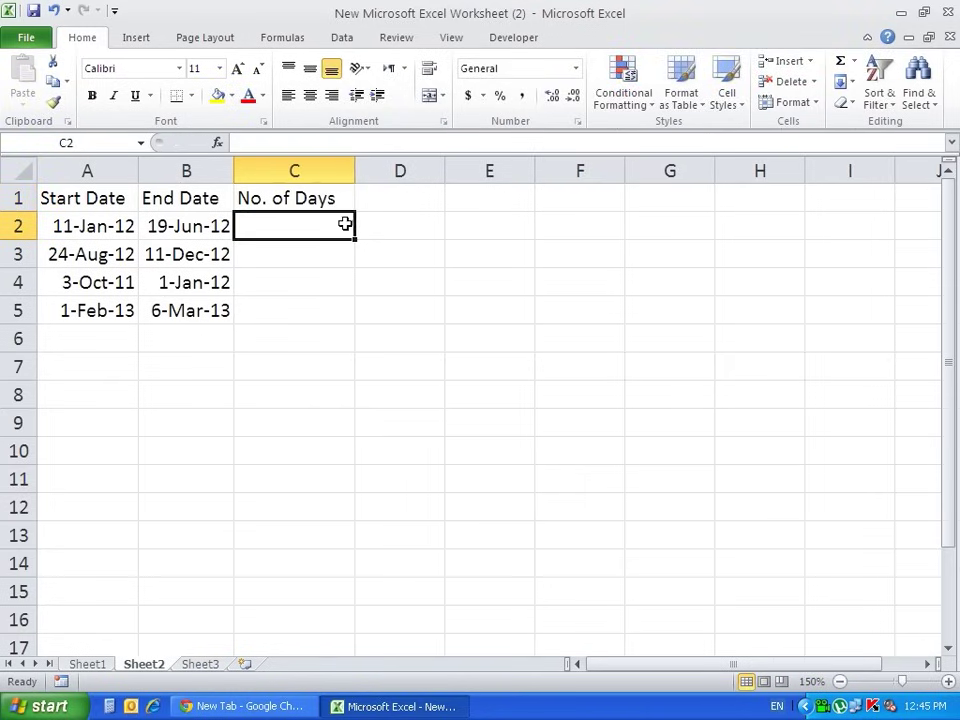
# Put =B2-A2 in C2 and fill it down to C5, giving 160, 109, 90 and 33.
pyautogui.write('=')
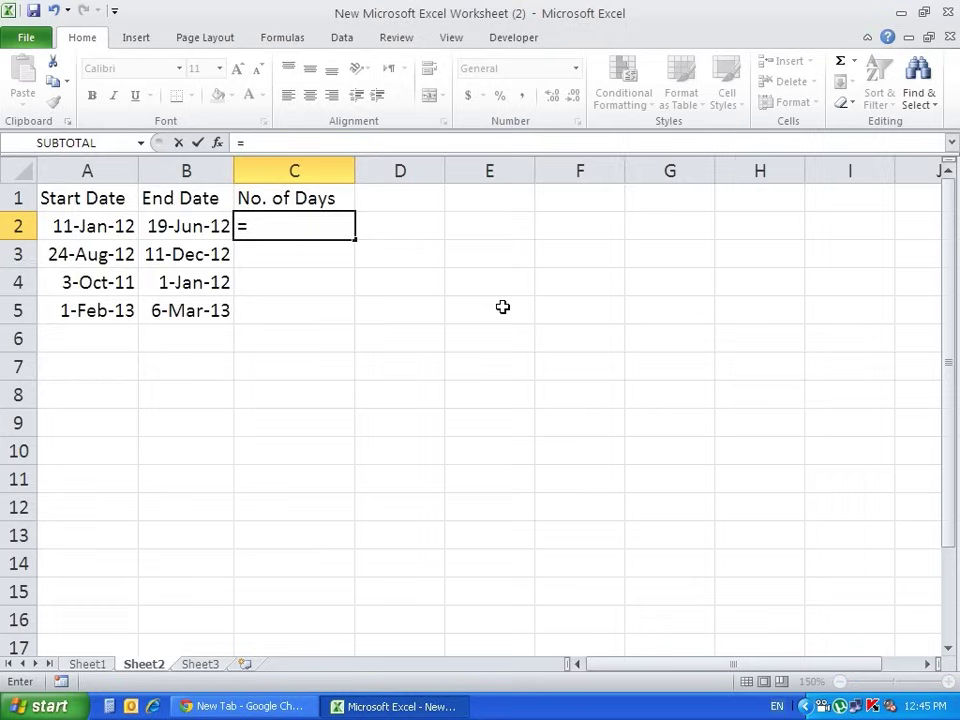
pyautogui.click(199, 223)
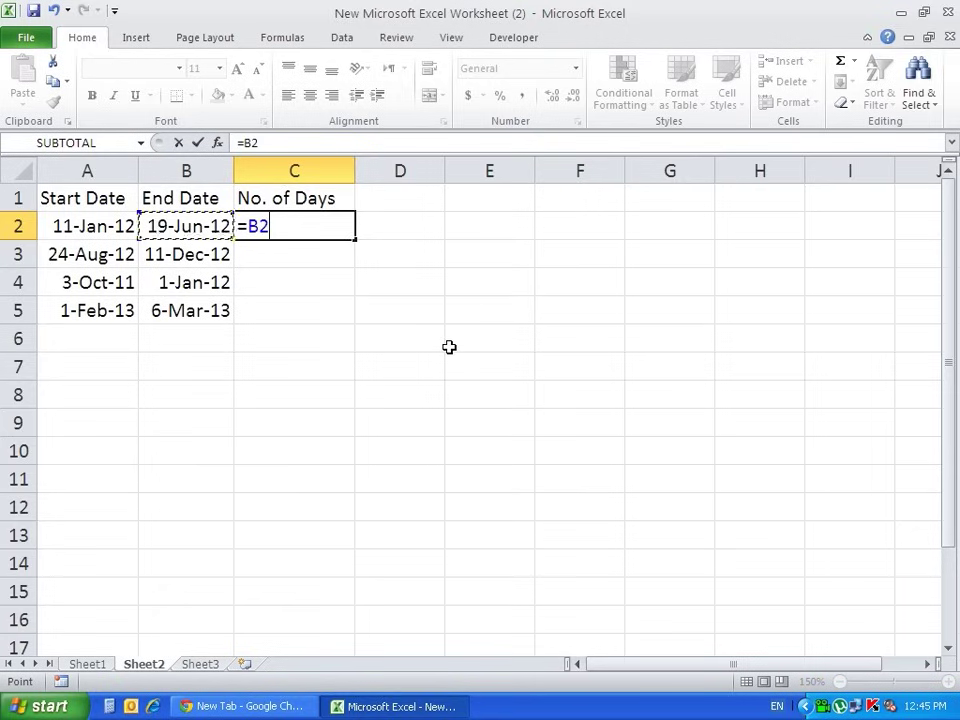
pyautogui.write('-')
pyautogui.click(88, 224)
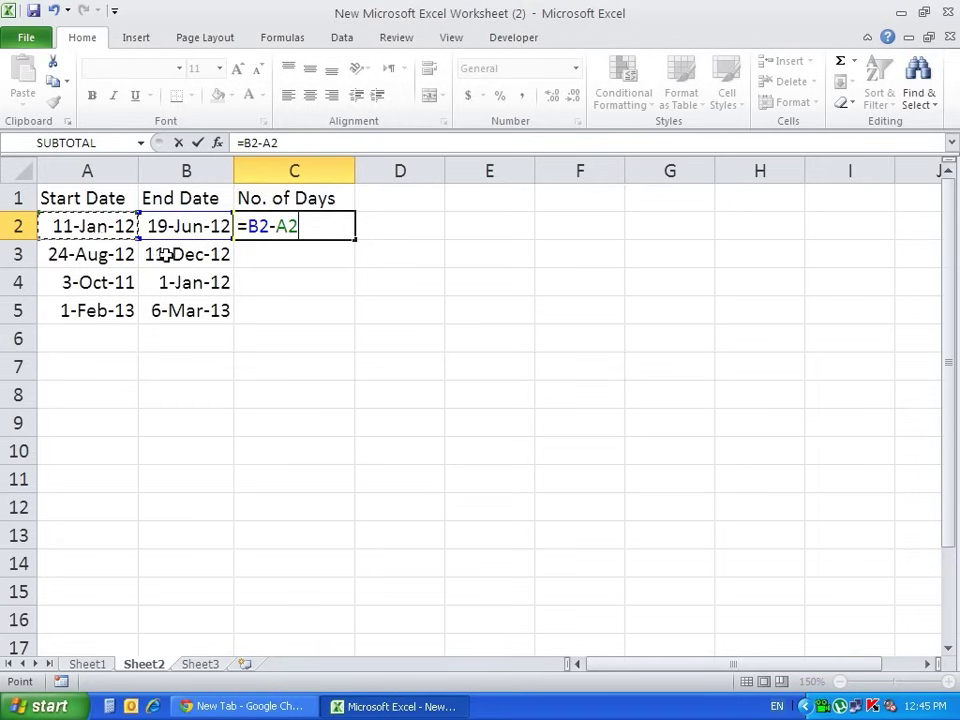
pyautogui.press('Return')
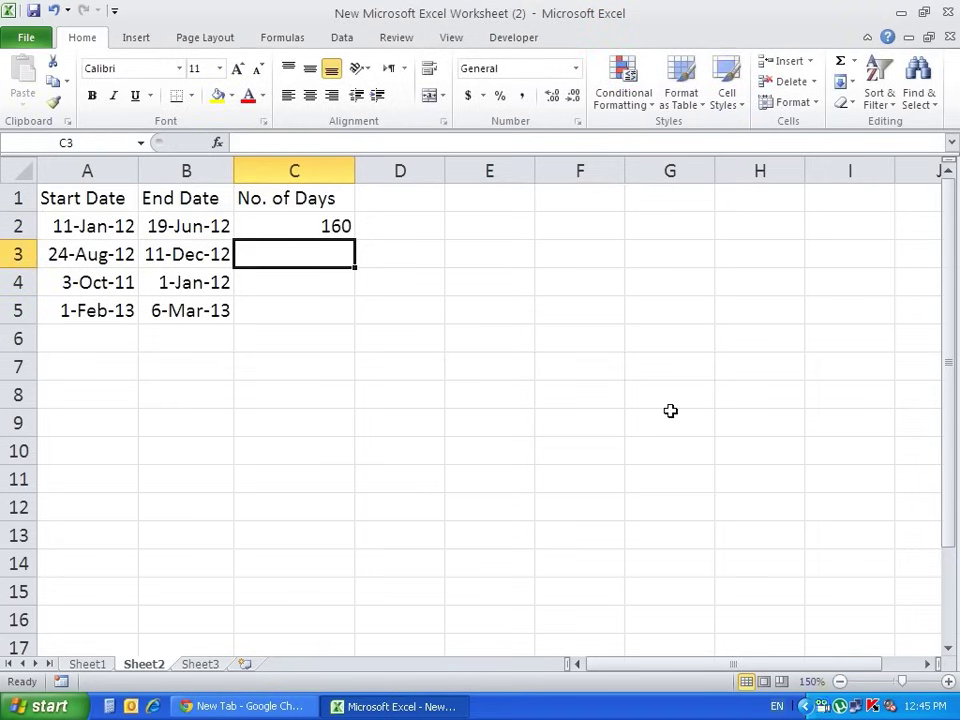
pyautogui.click(341, 223)
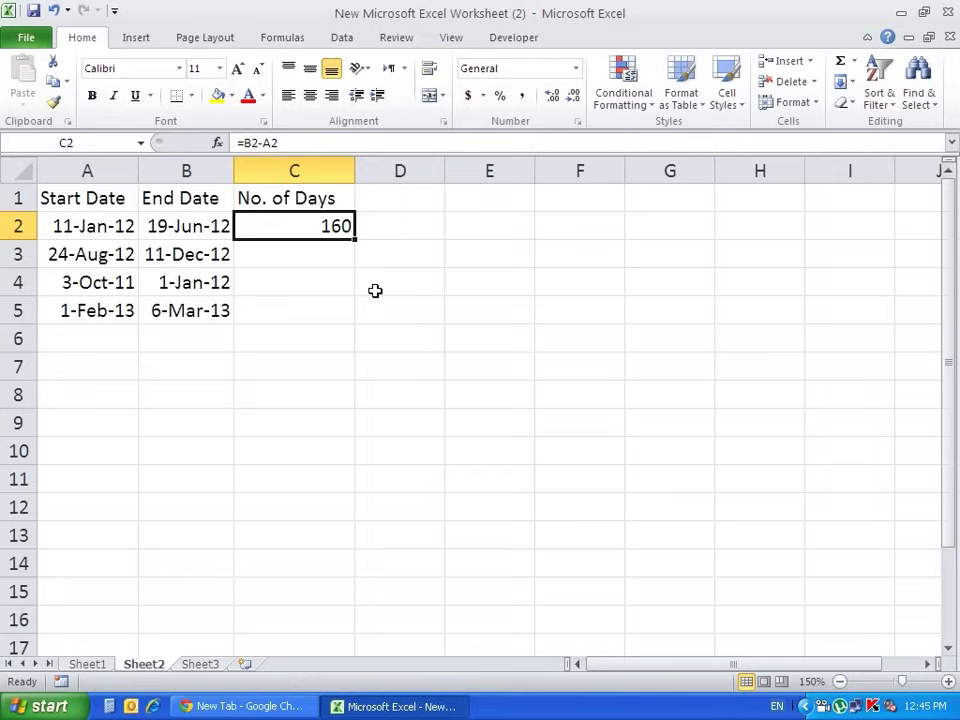
pyautogui.moveTo(355, 240); pyautogui.dragTo(346, 318)
pyautogui.click(507, 378)
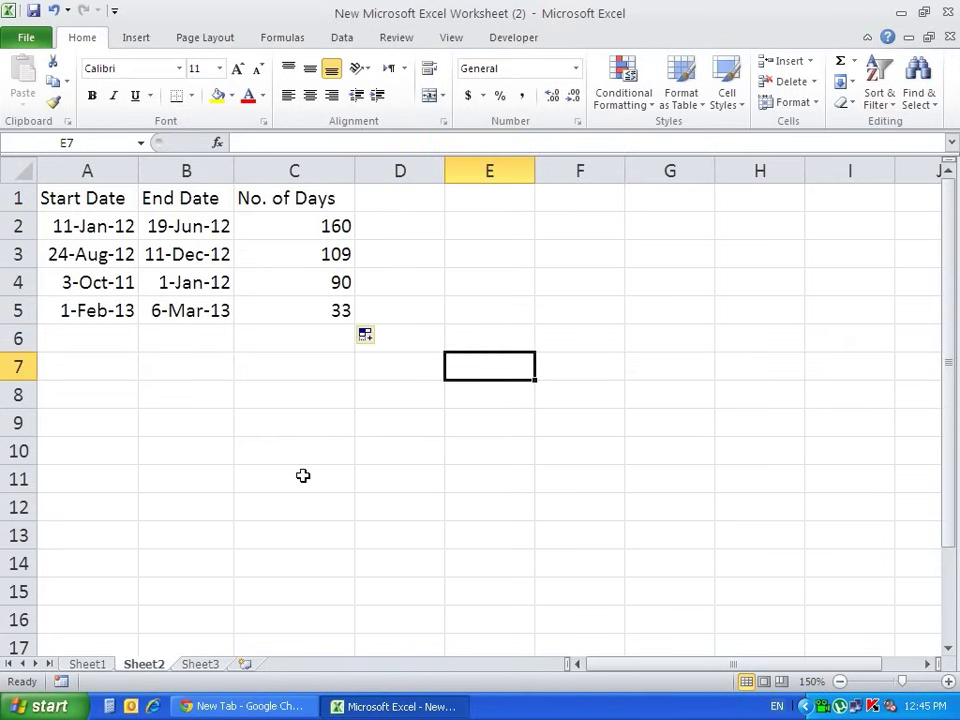
# Enter the label 'Days' in D2 and fill it down to D5.
pyautogui.write('D')
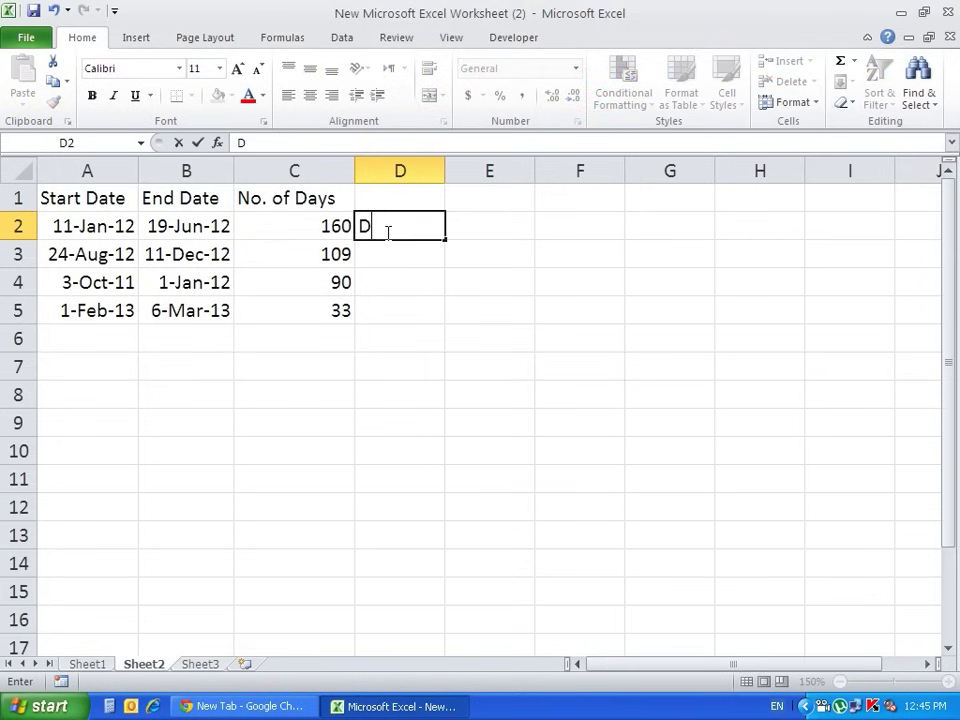
pyautogui.write('ays')
pyautogui.press('Return')
pyautogui.click(388, 230)
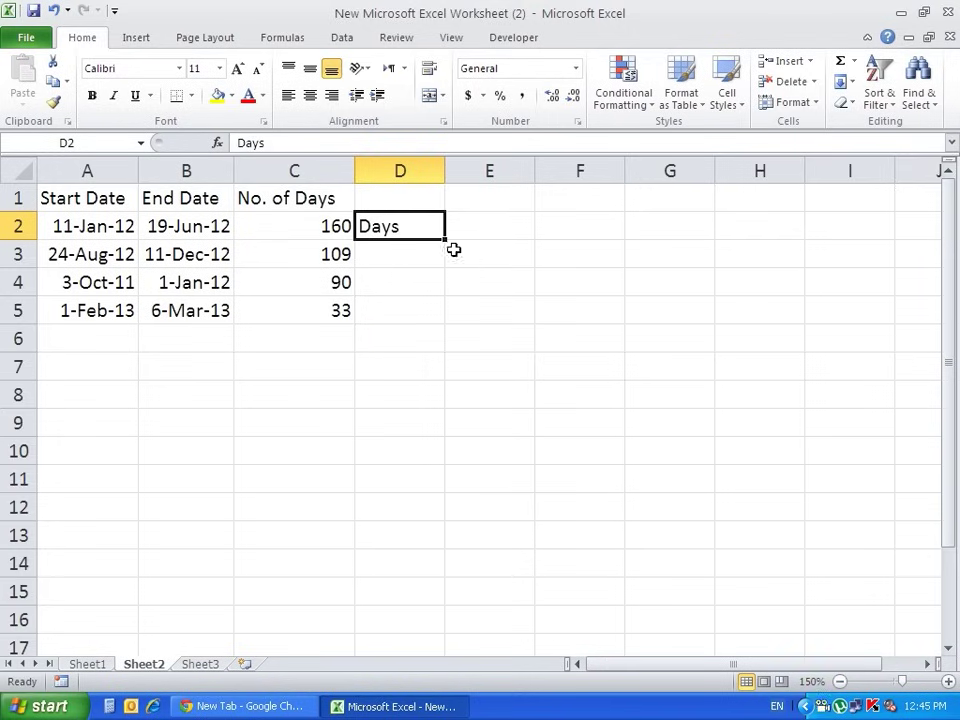
pyautogui.moveTo(445, 240); pyautogui.dragTo(439, 325)
pyautogui.click(388, 377)
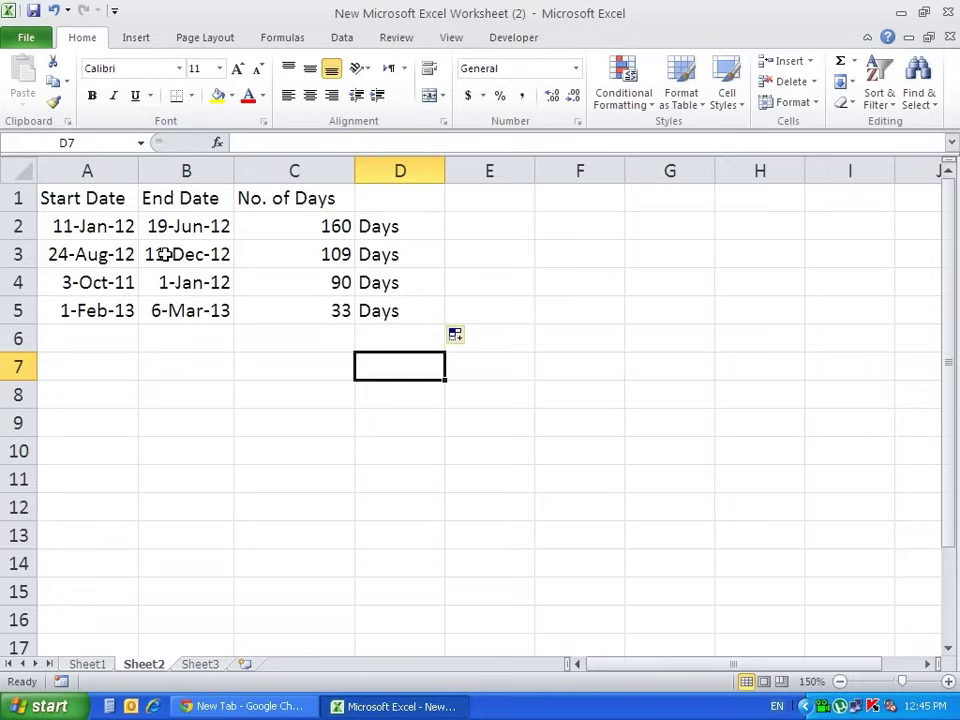
# Check the end date in B2 and the start date in A2.
pyautogui.click(198, 231)
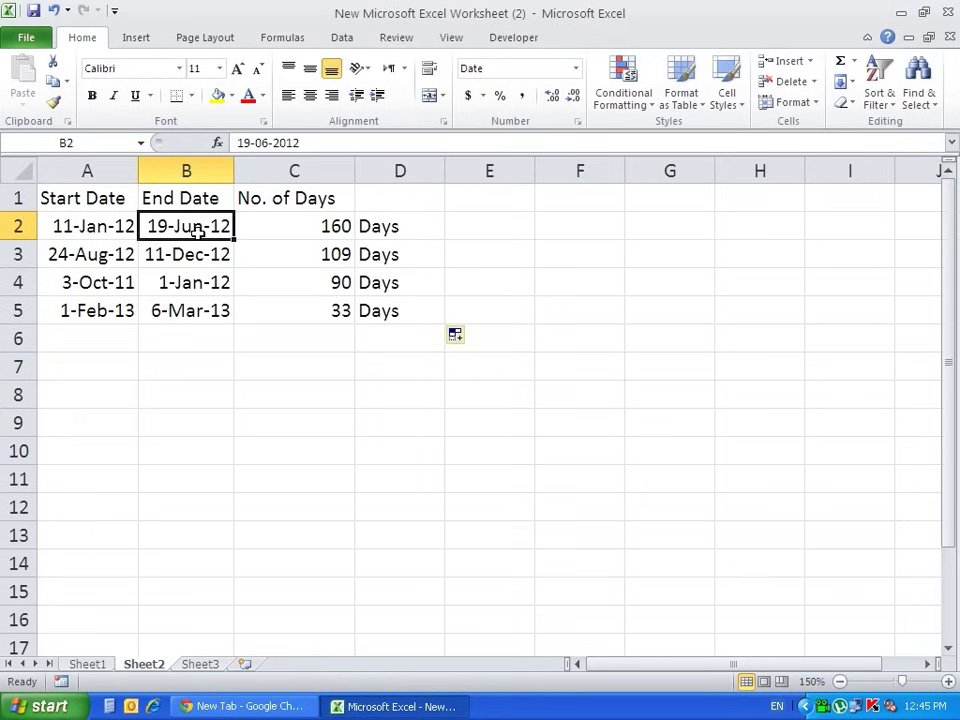
pyautogui.click(115, 226)
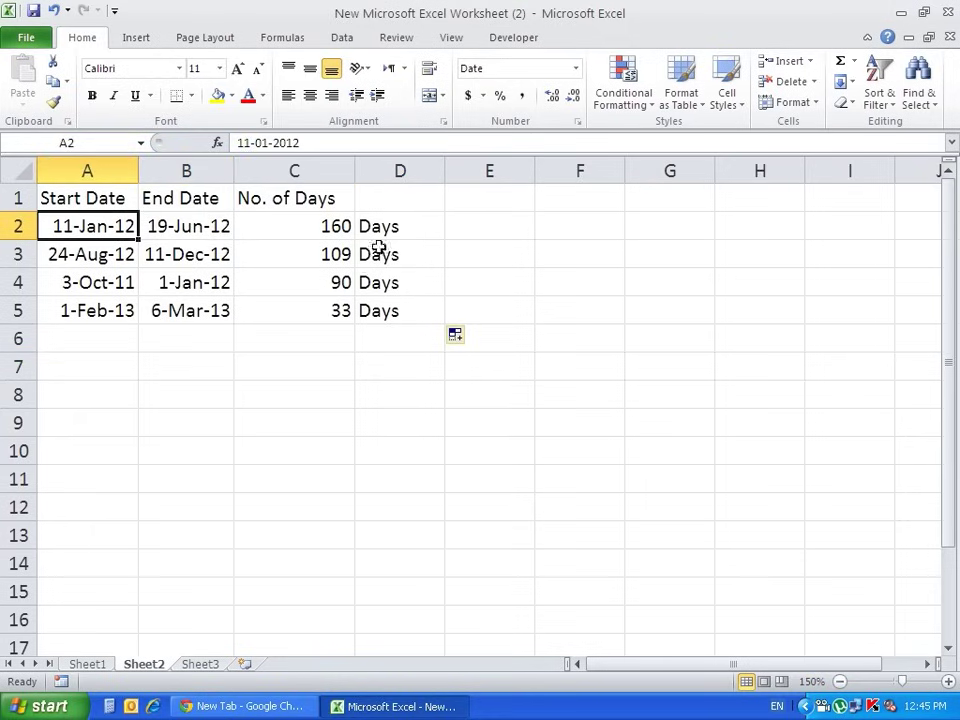
pyautogui.click(404, 386)
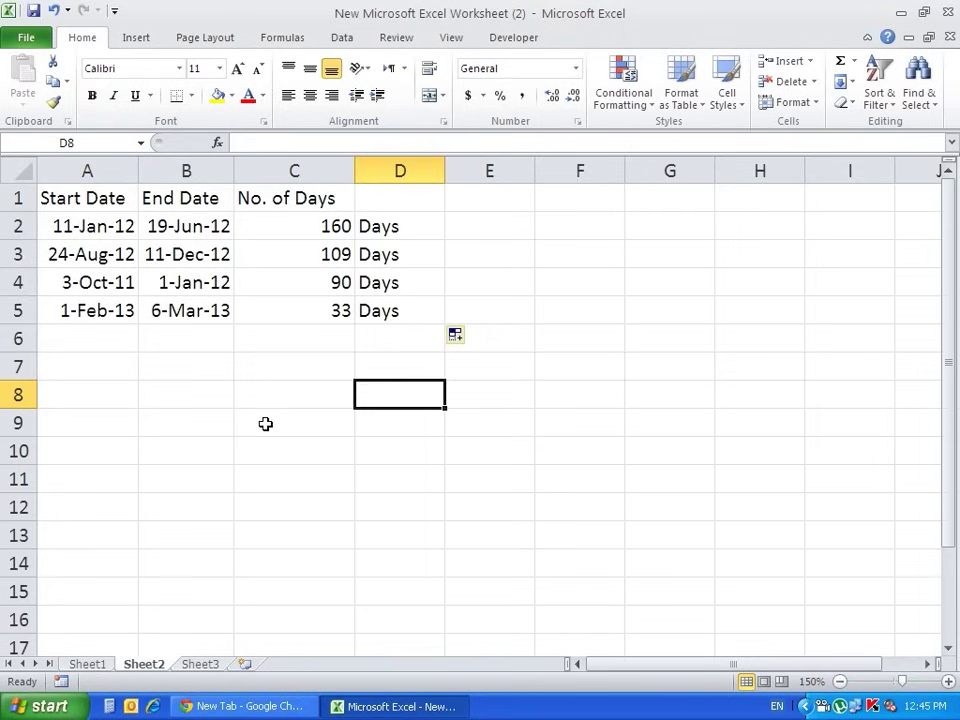
# Return to Sheet1 and review its days-up-to-today counts of 425, 199, 525 and 38.
pyautogui.click(88, 664)
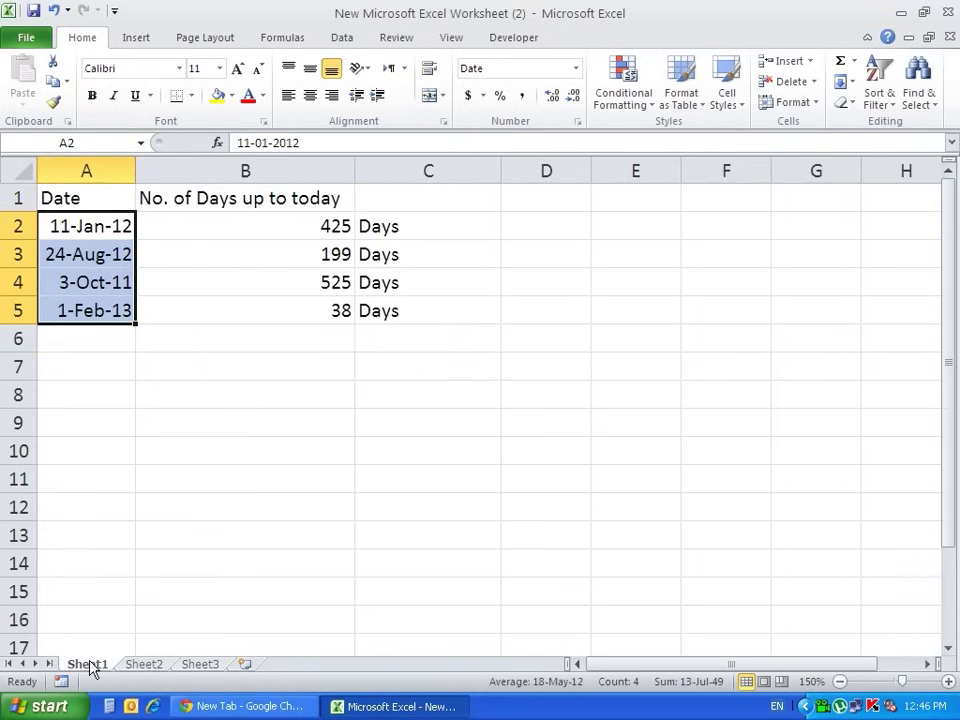
pyautogui.click(179, 210)
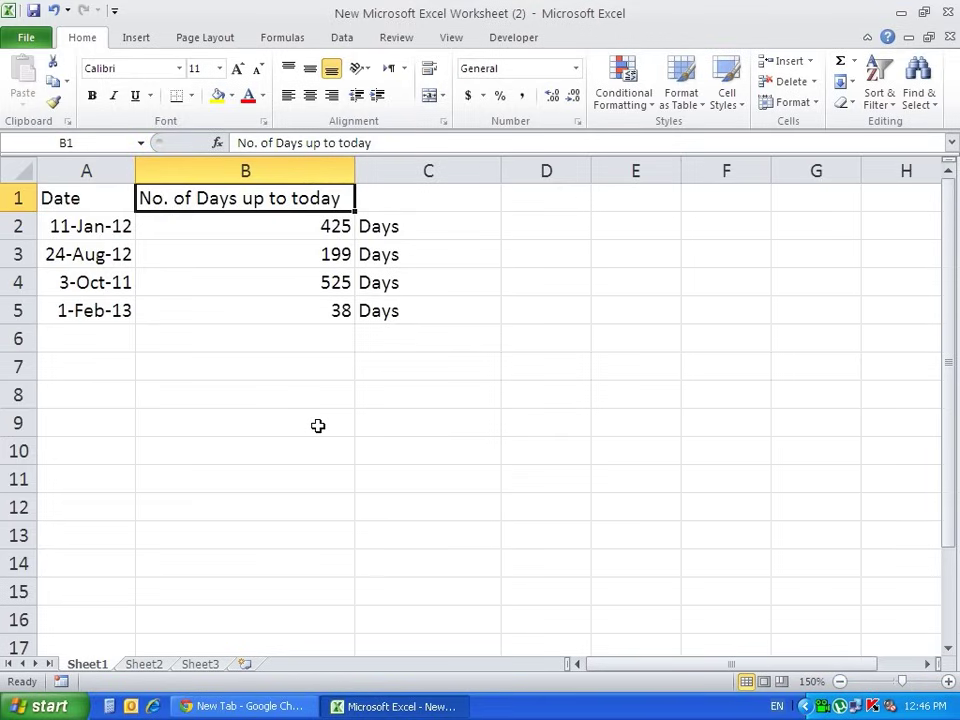
pyautogui.click(317, 426)
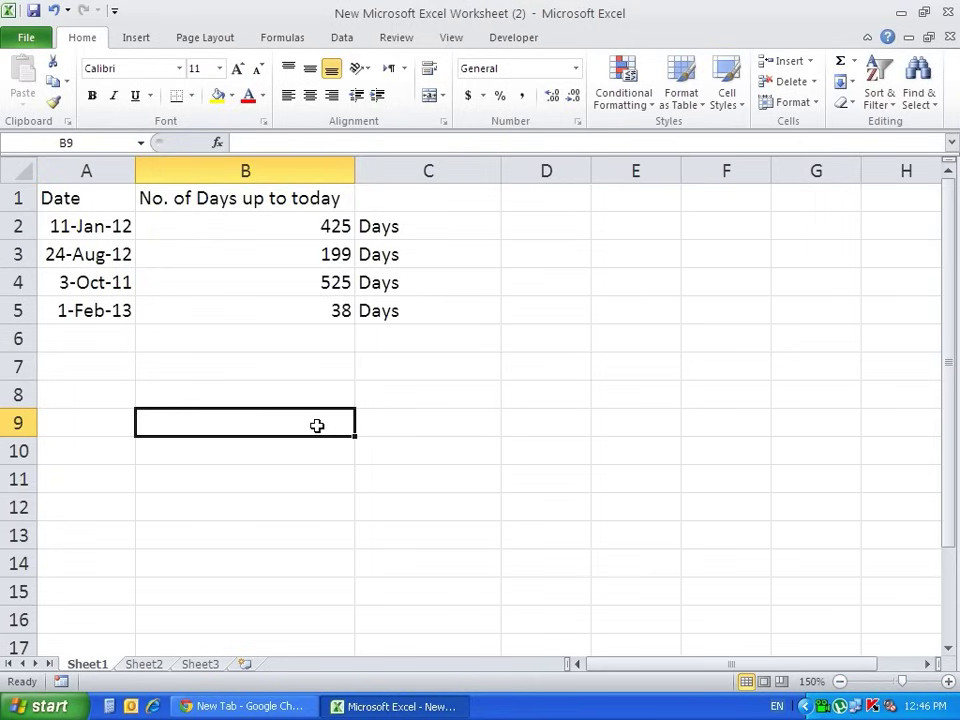